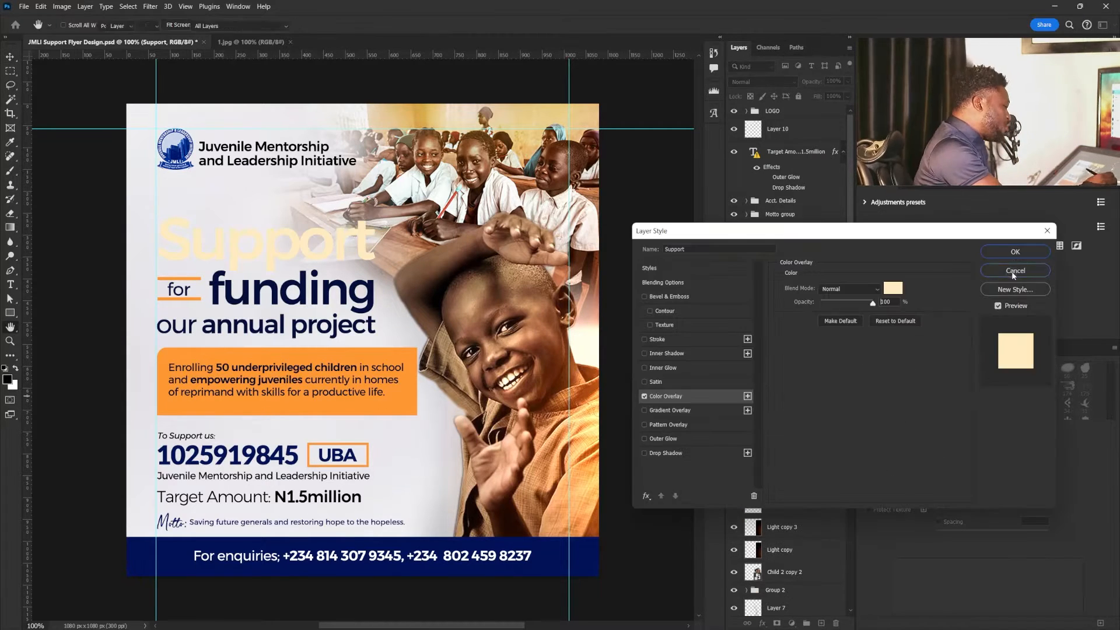
- Inspect the character settings of the "Support", "funding" and "our annual project" title text layers
left_click(1015, 271)
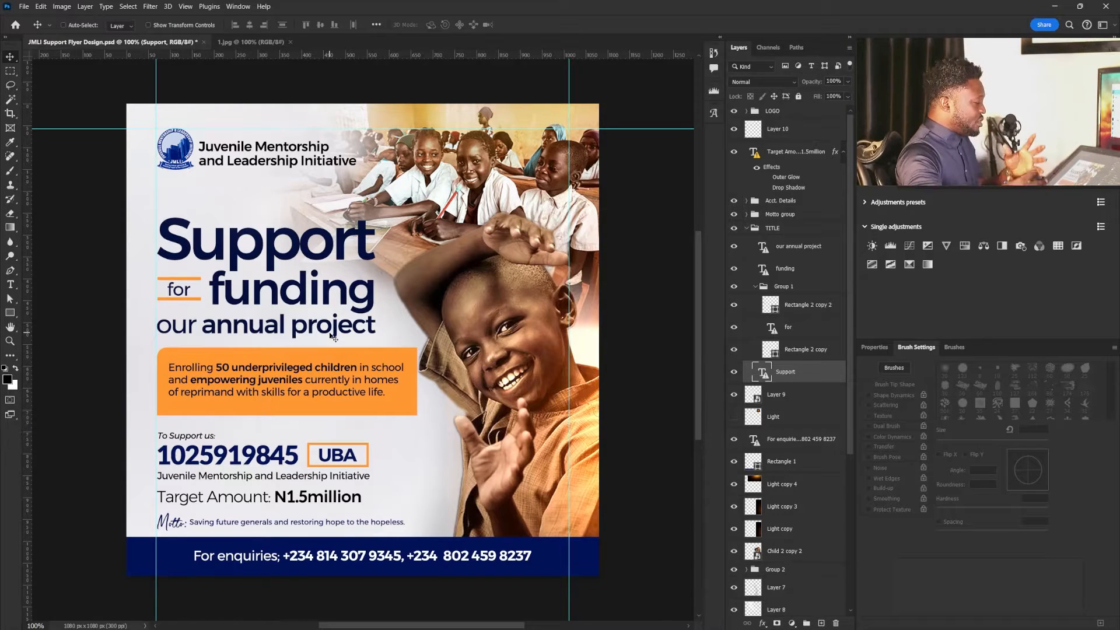
right_click(283, 239)
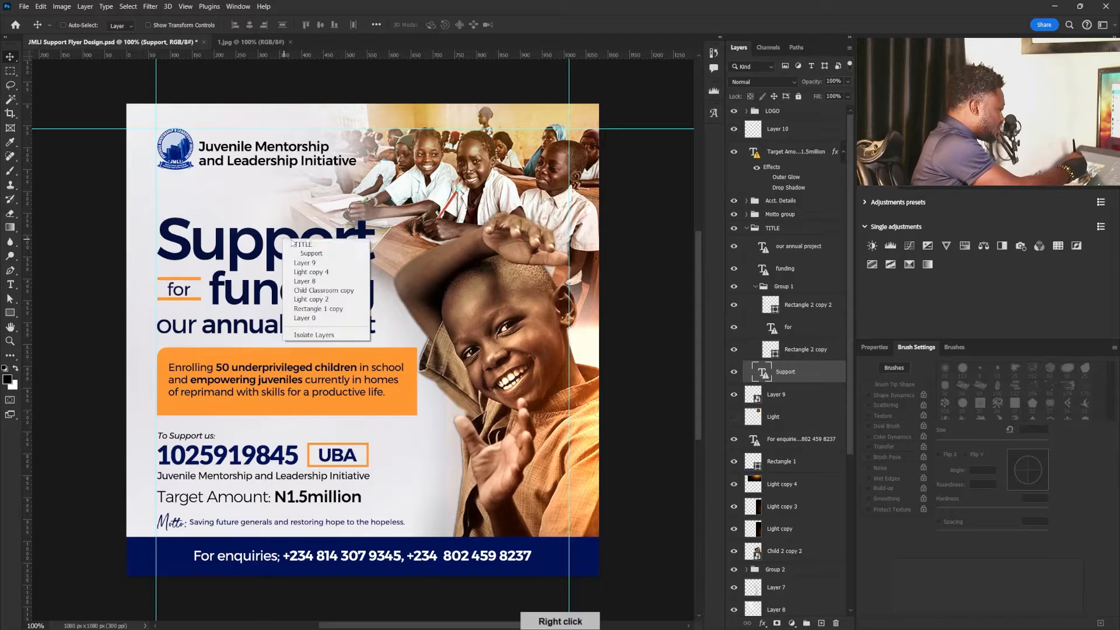
left_click(321, 254)
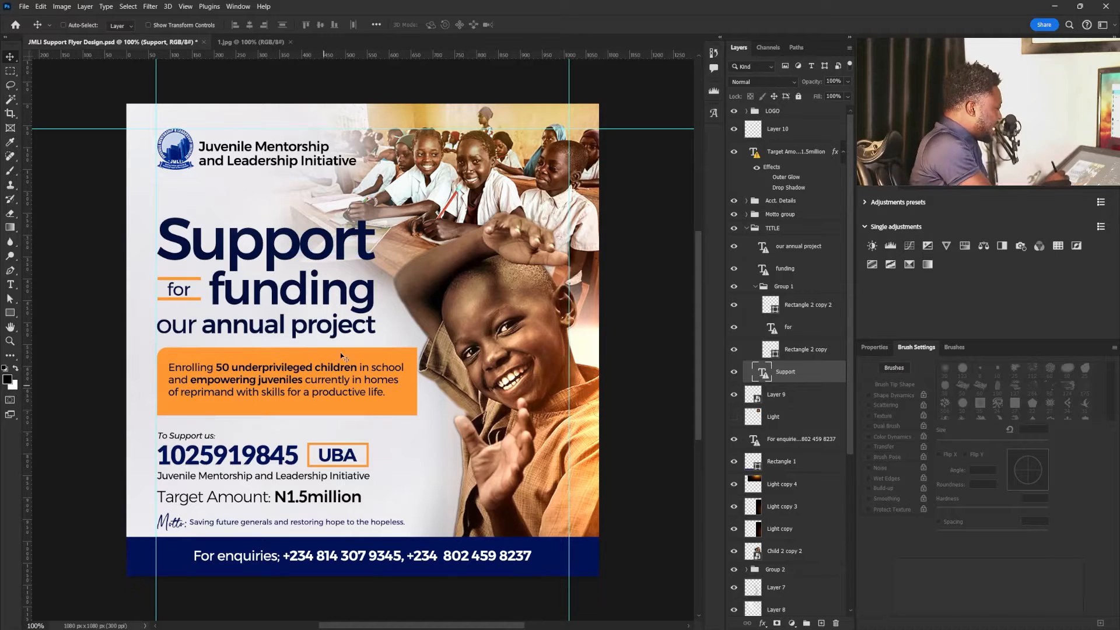
right_click(321, 292)
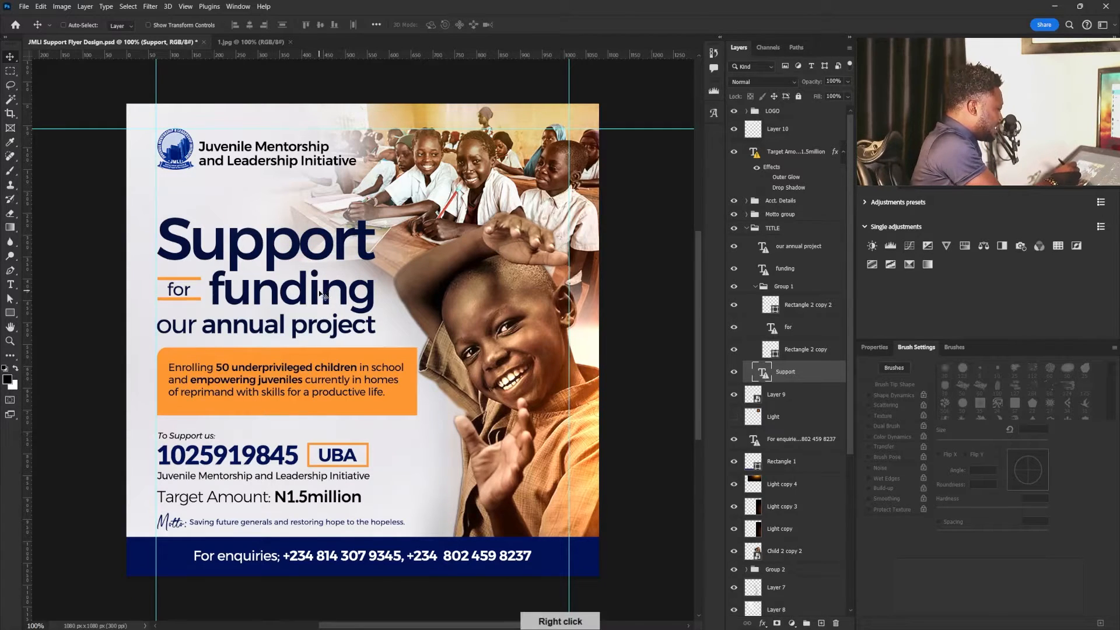
left_click(348, 306)
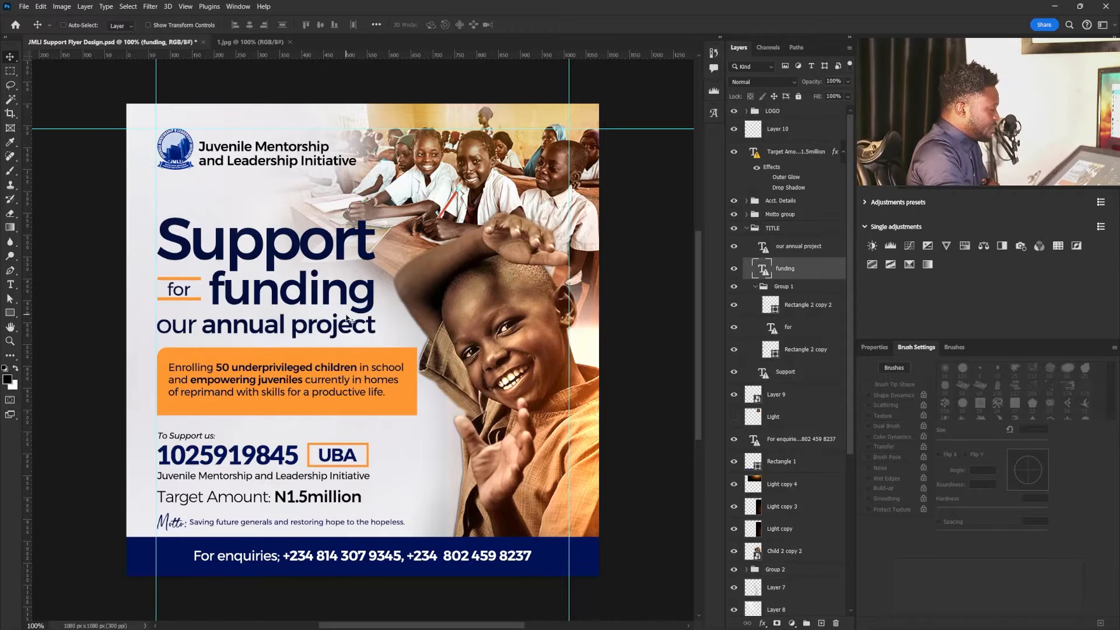
left_click(875, 347)
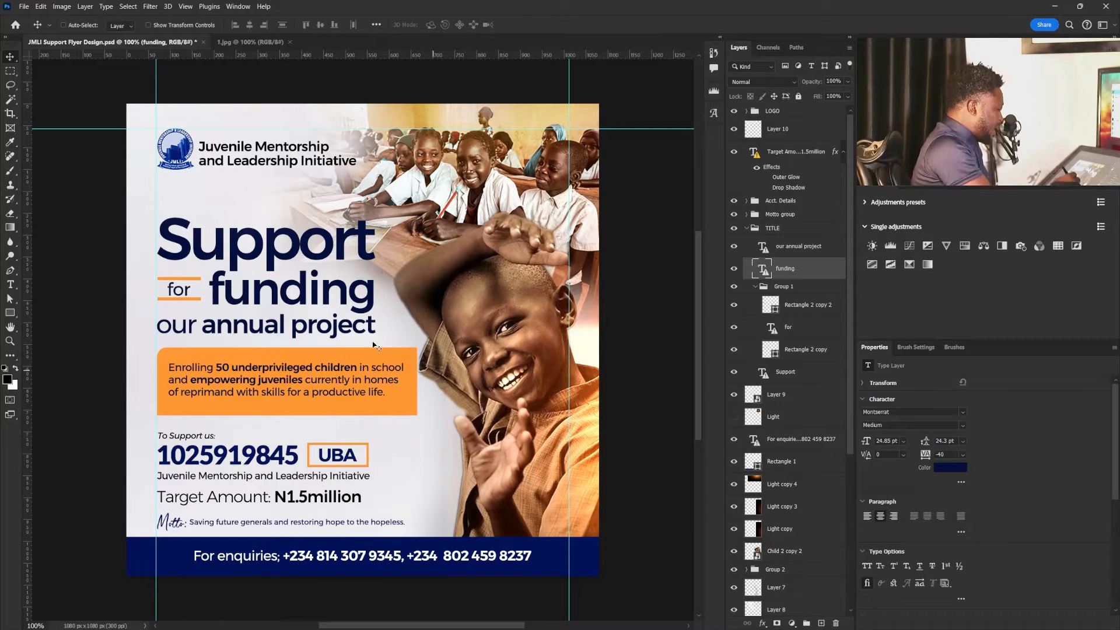
right_click(263, 252)
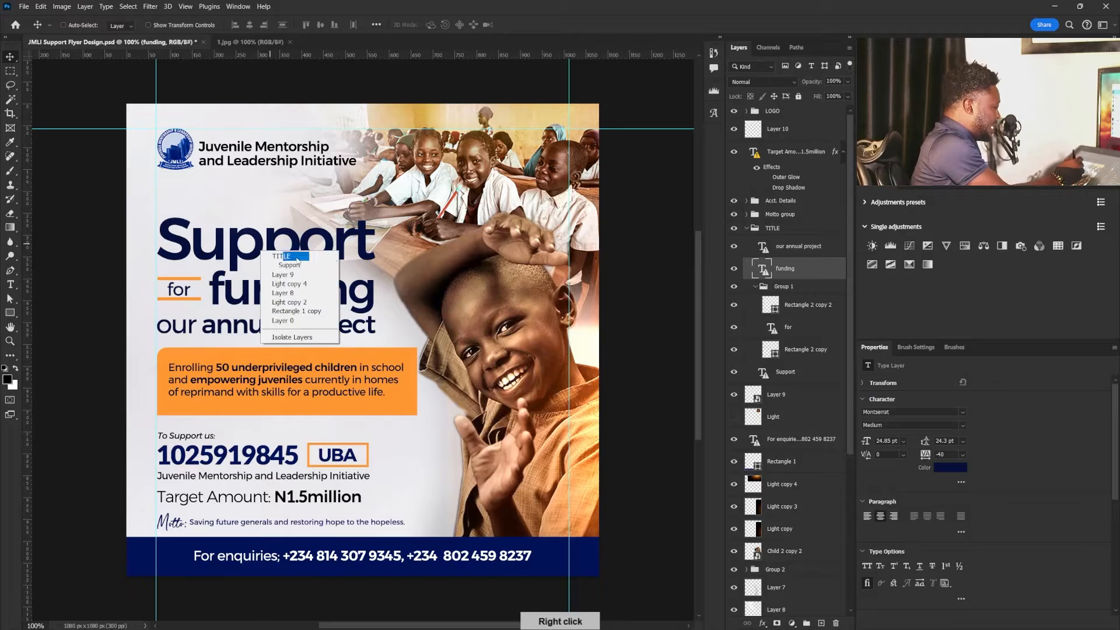
left_click(294, 267)
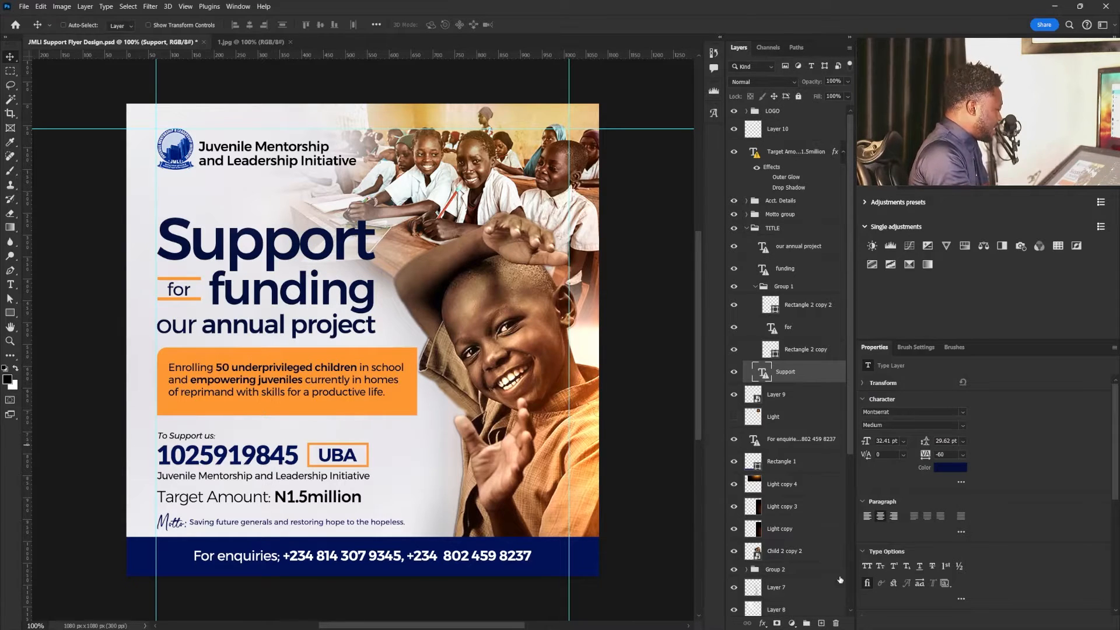
right_click(281, 329)
left_click(300, 337)
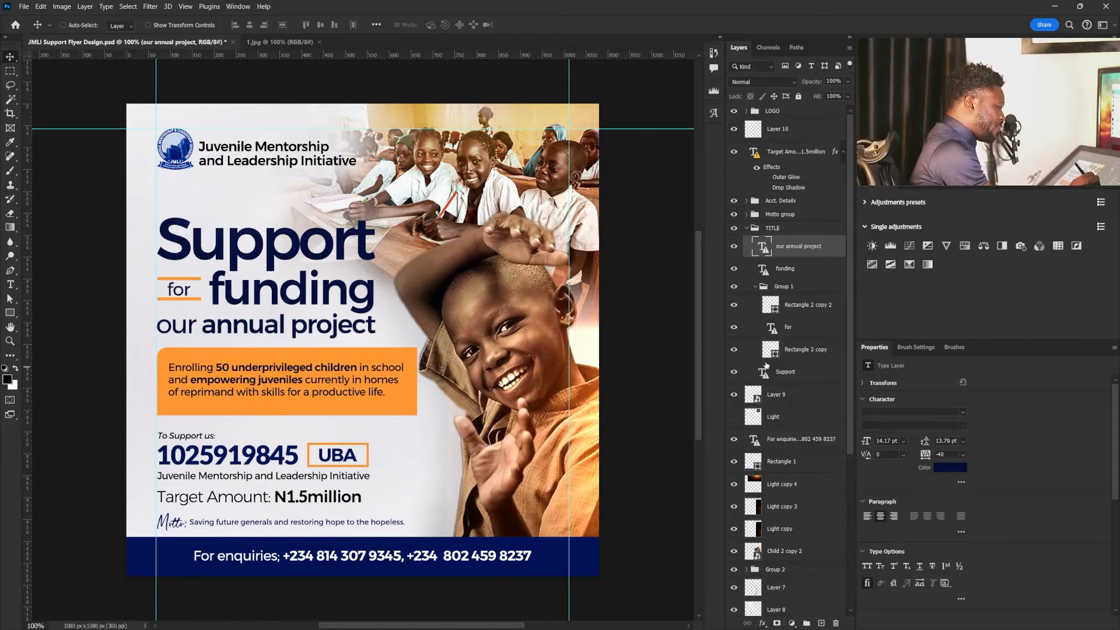
- Clear the text of the "funding" title layer and delete the emptied layer
double_click(763, 268)
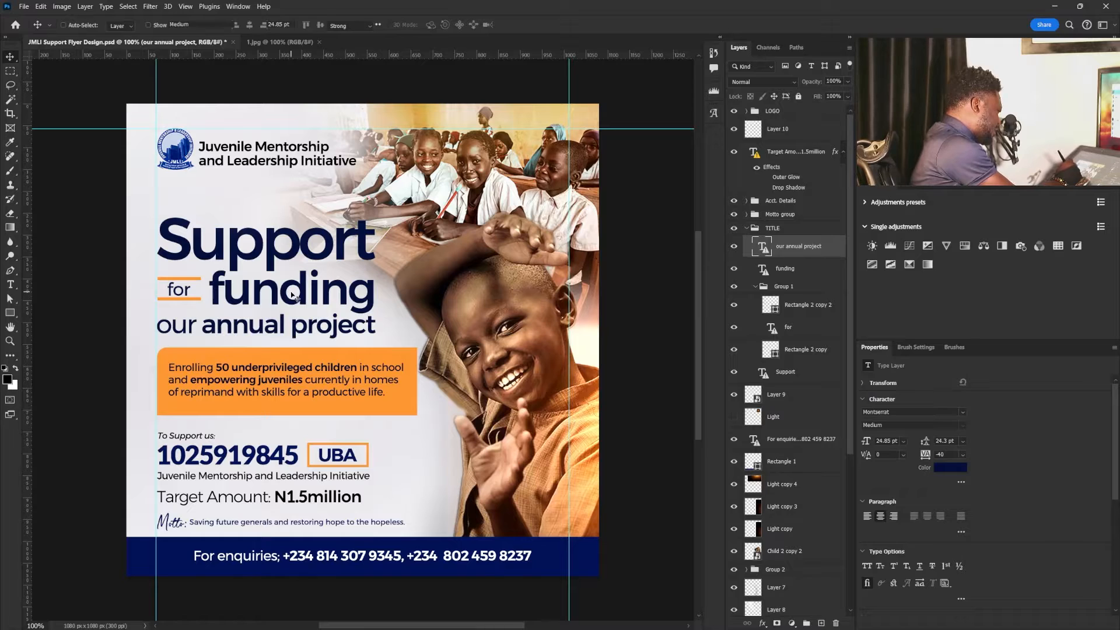
left_click(536, 297)
key("ctrl+a")
key("BackSpace")
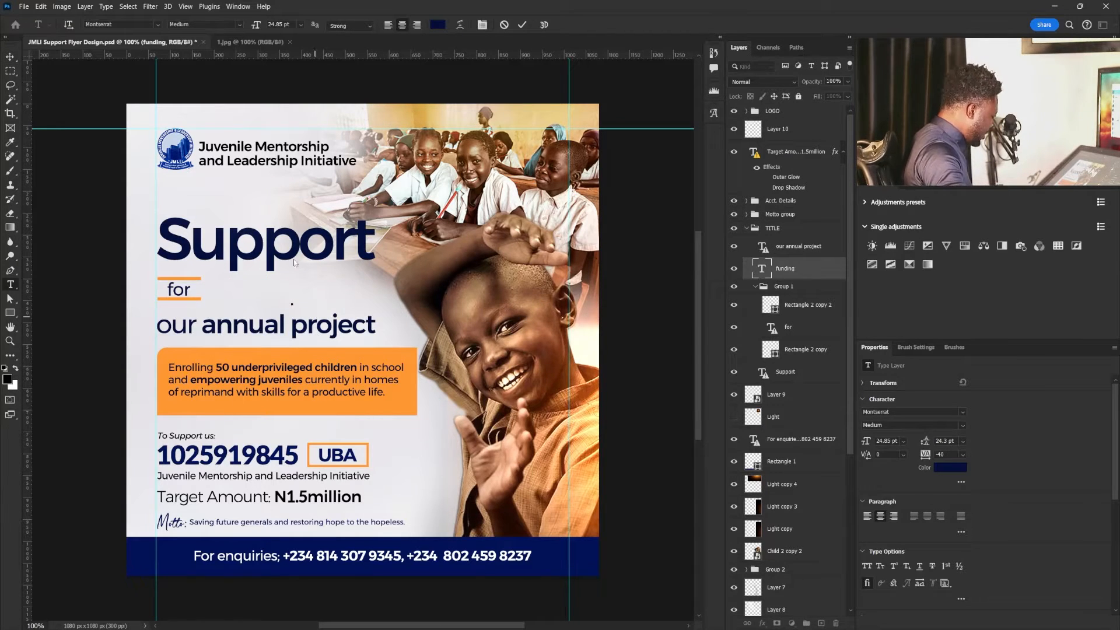
left_click(12, 58)
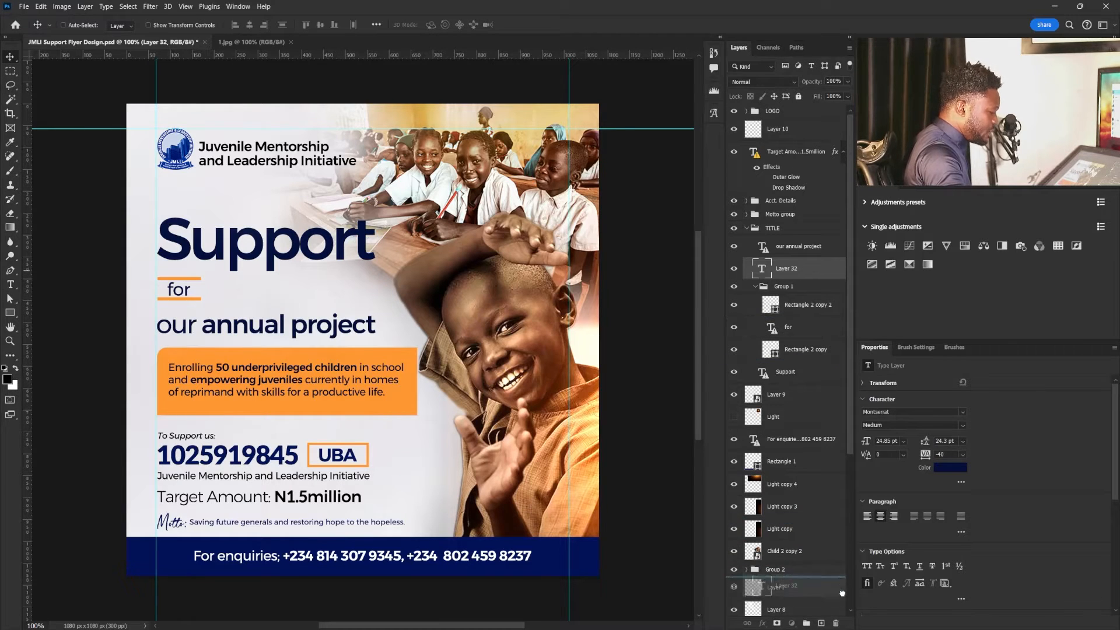
key("Delete")
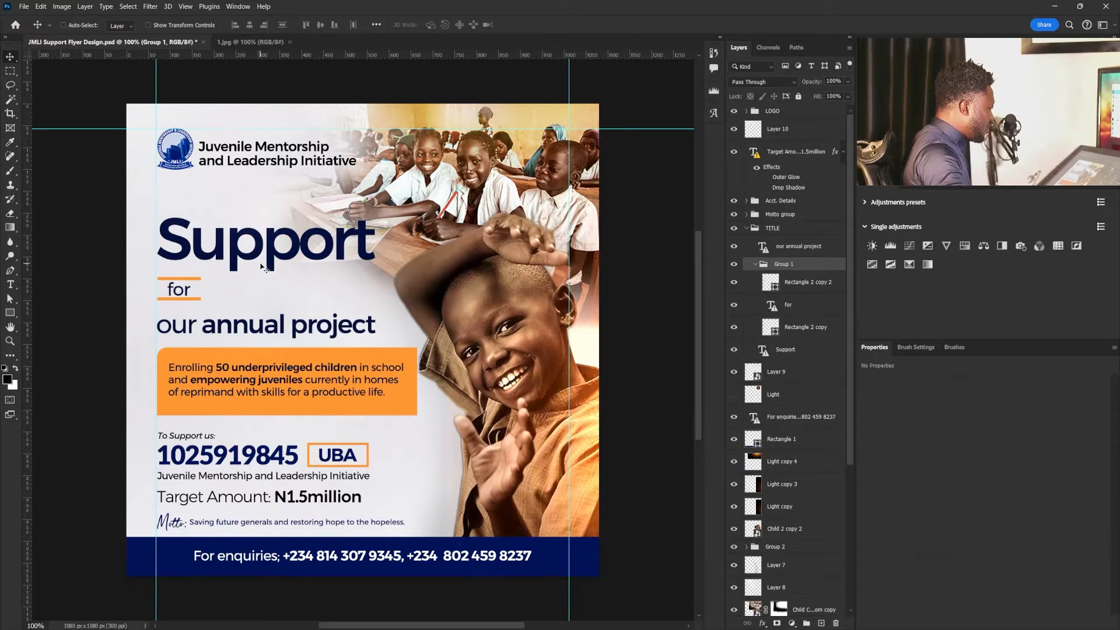
- Add "funding" as a second line in the "Support" text layer and move the headline clear of the text below
double_click(376, 248)
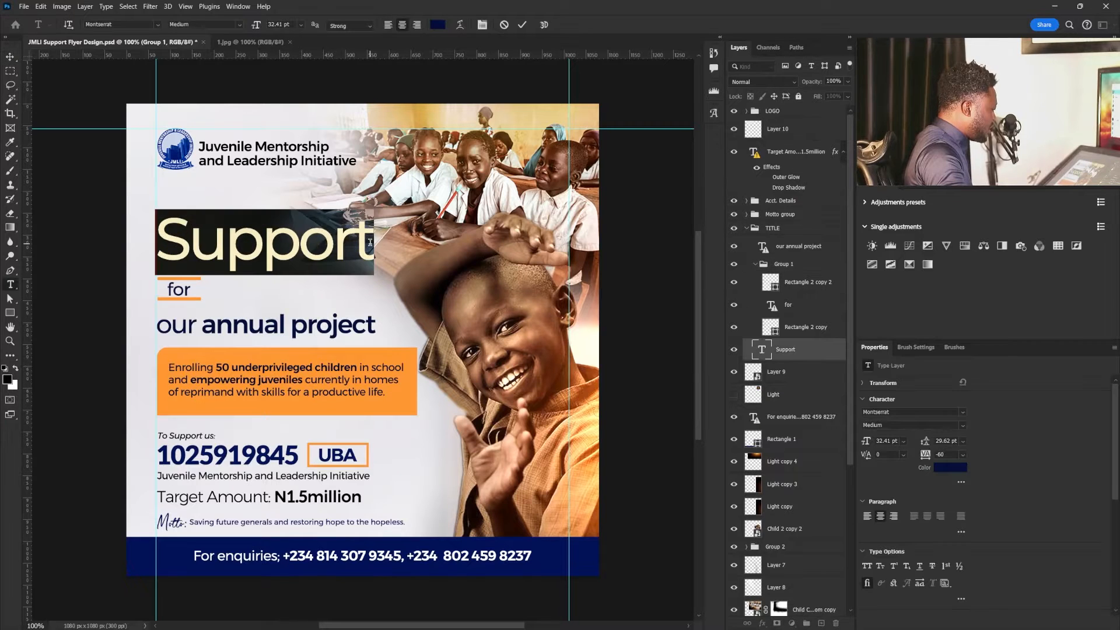
left_click(372, 242)
key("Return")
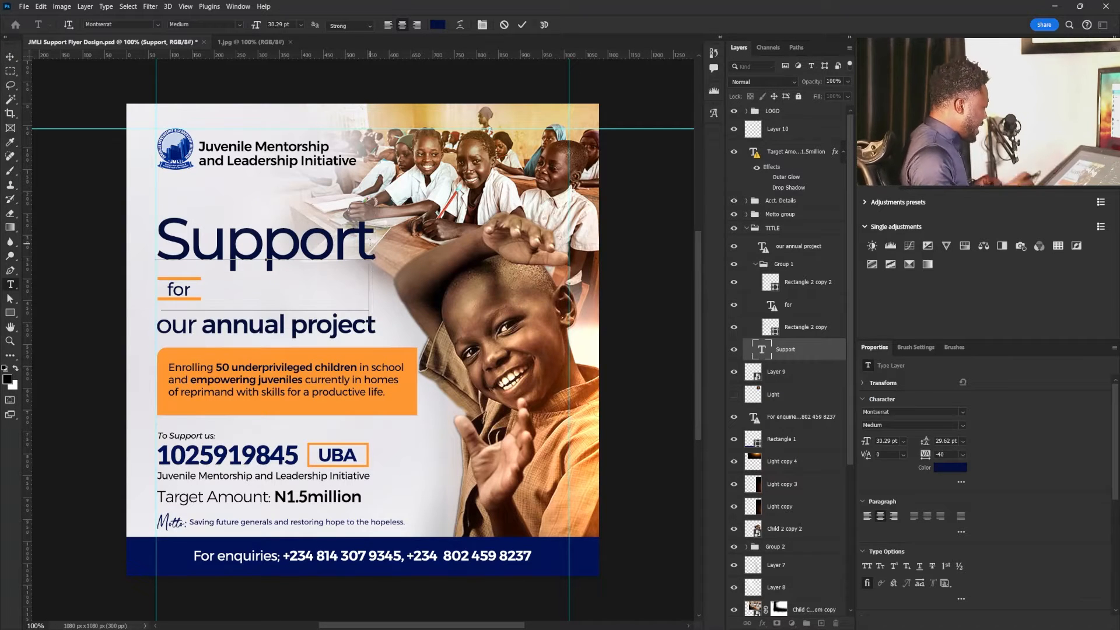
type("funding")
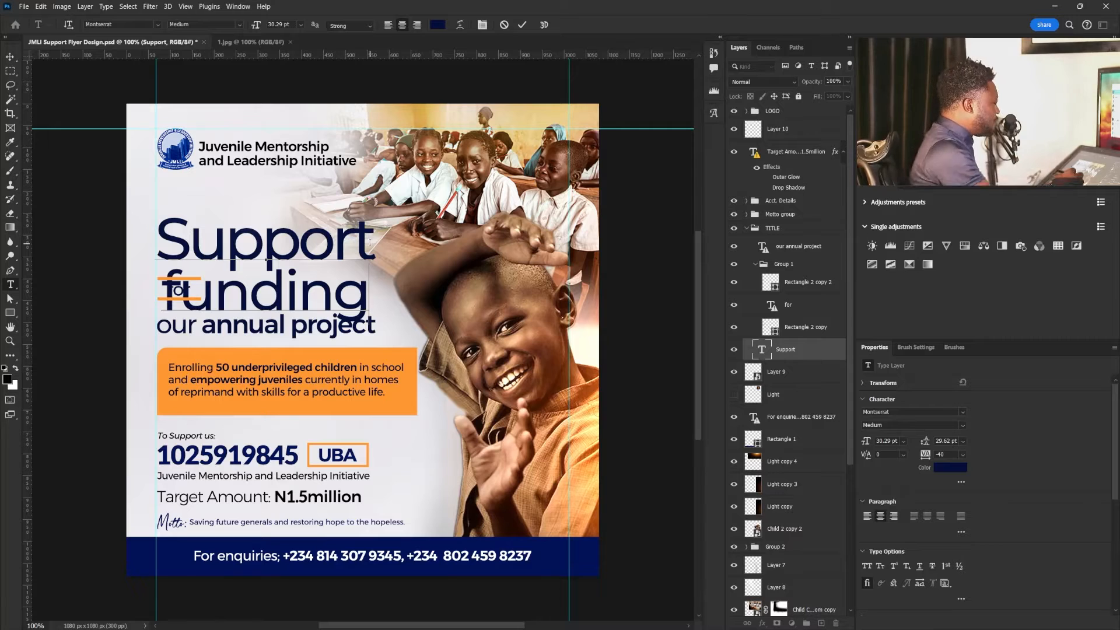
left_click(12, 59)
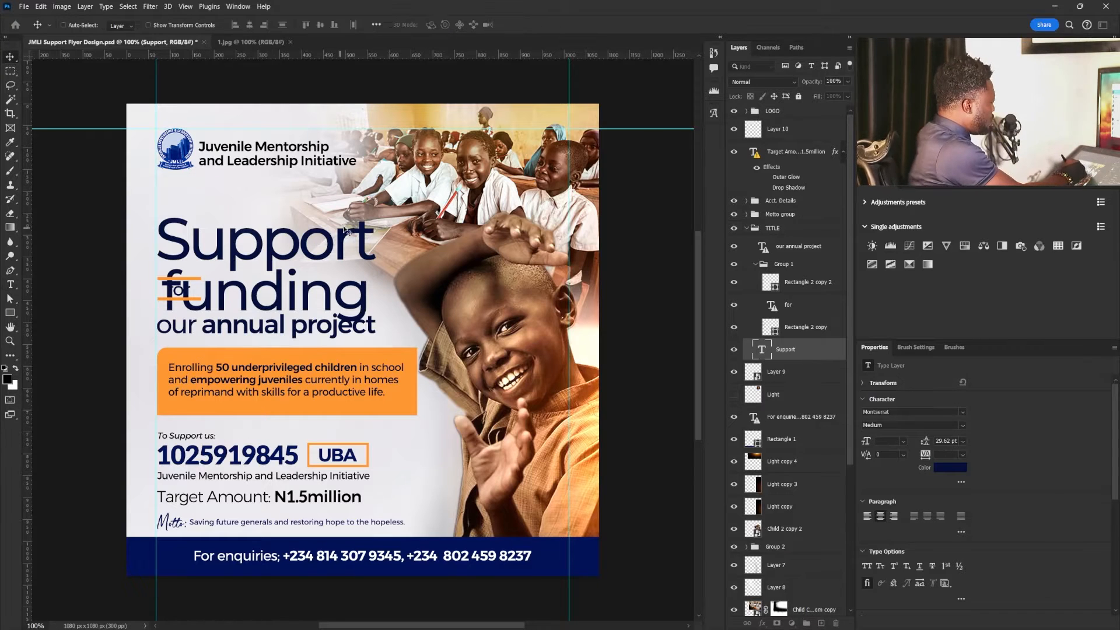
left_click_drag(275, 296, 341, 282)
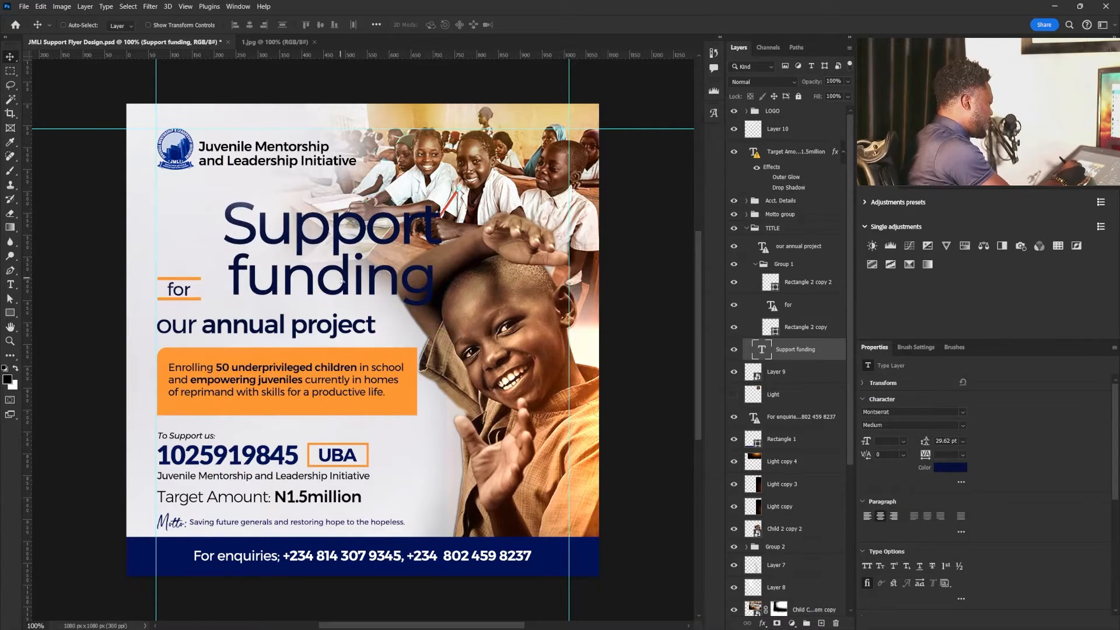
- Insert "For" before "funding" in the second line of the headline
key("t")
double_click(759, 350)
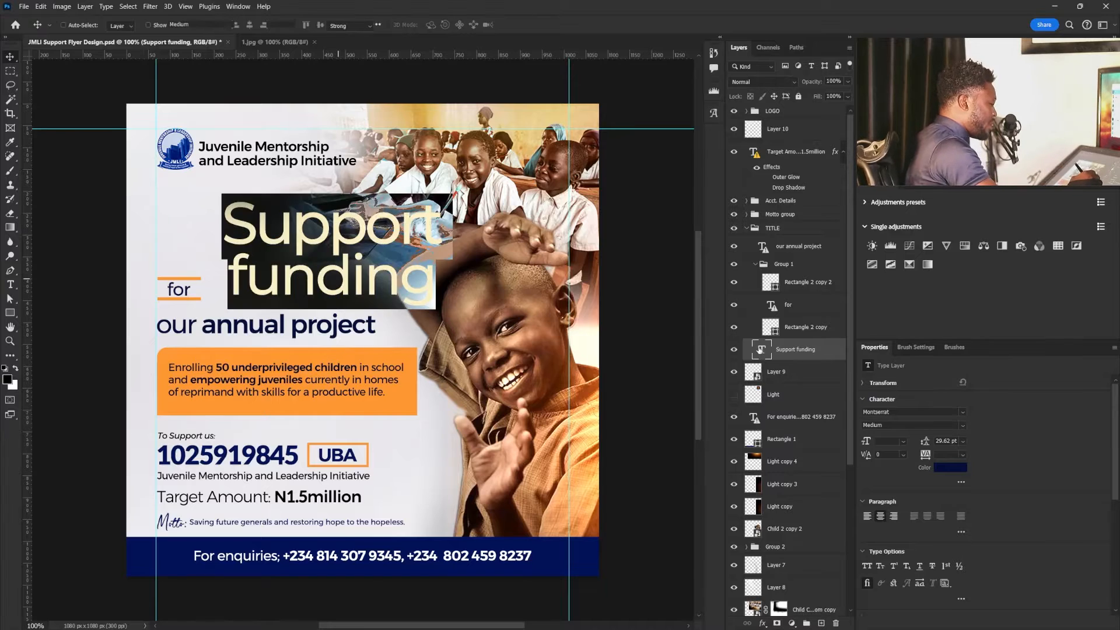
left_click_drag(245, 276, 230, 276)
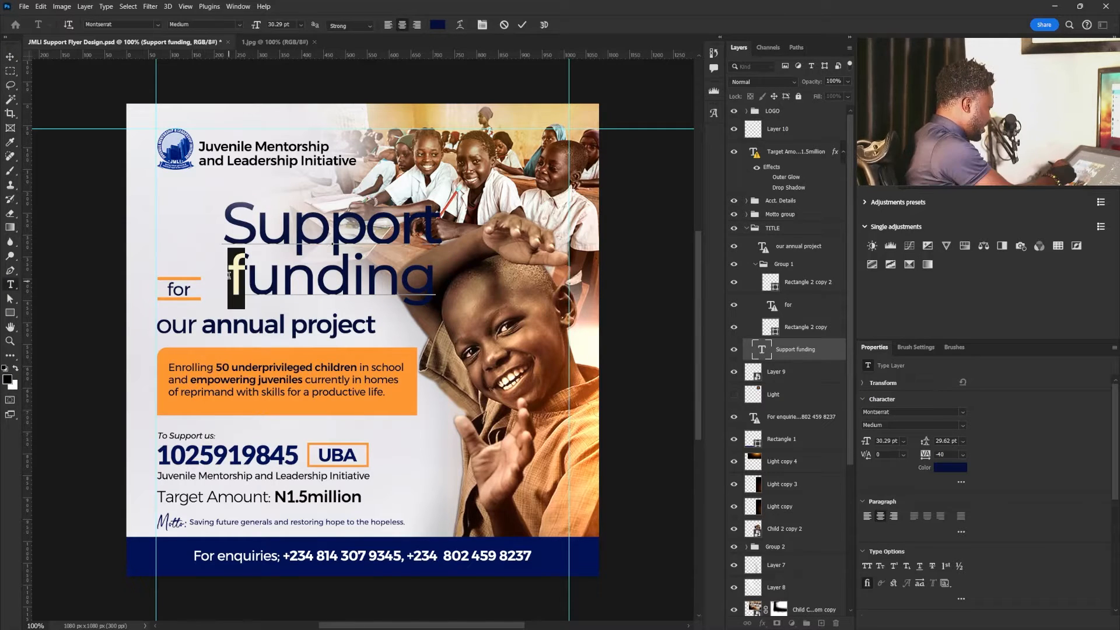
left_click(236, 289)
type("For")
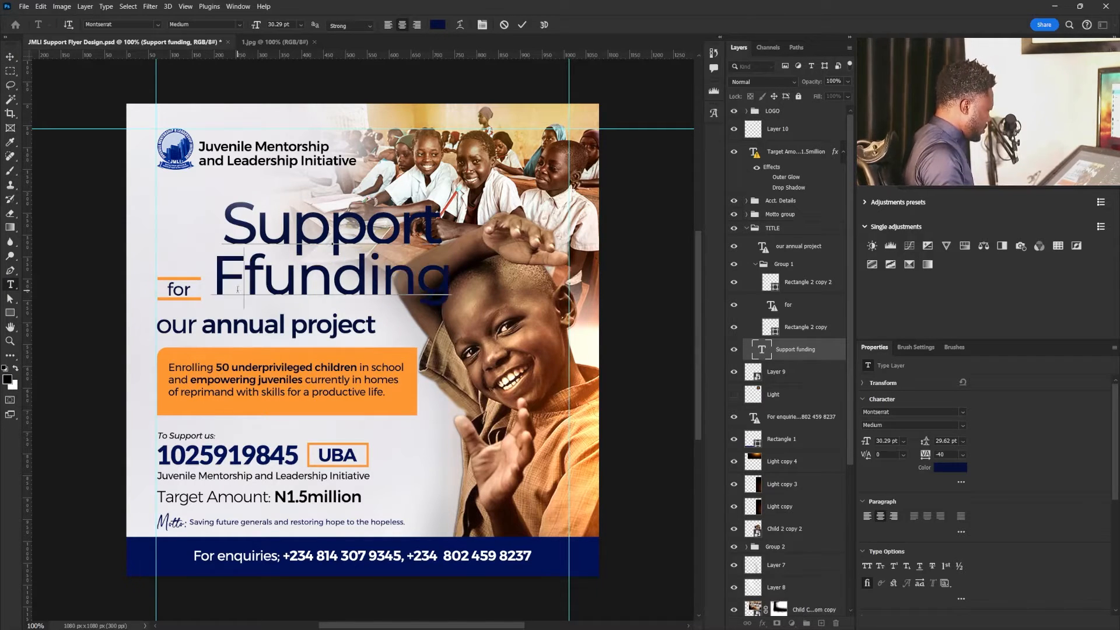
- Left-align the whole "Support For funding" headline and move it to start at the left margin guide
key("ctrl+a")
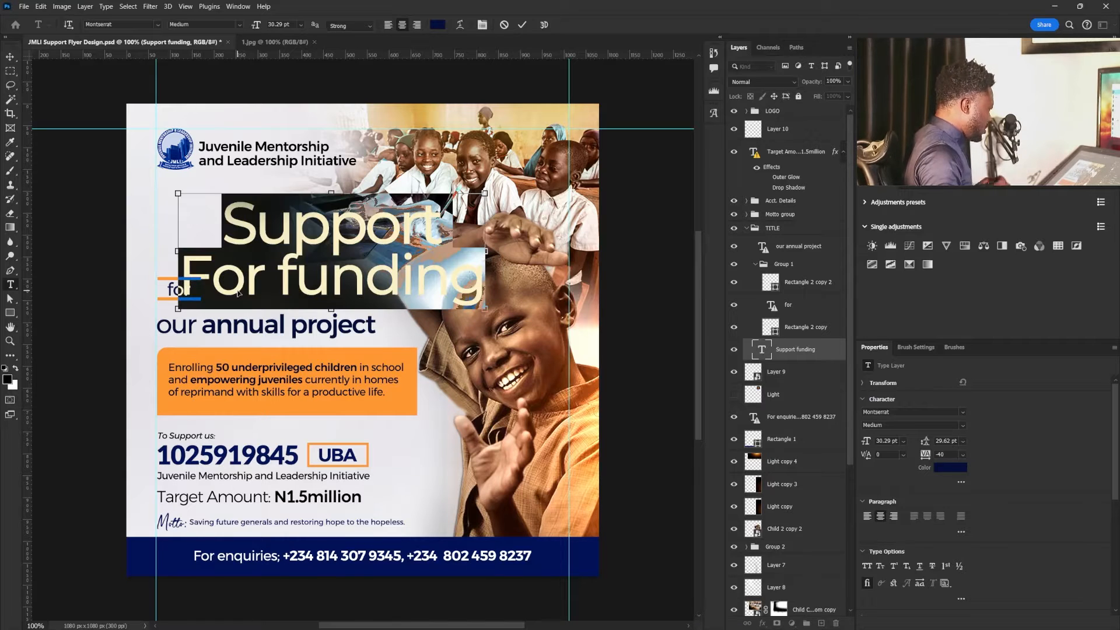
left_click(387, 28)
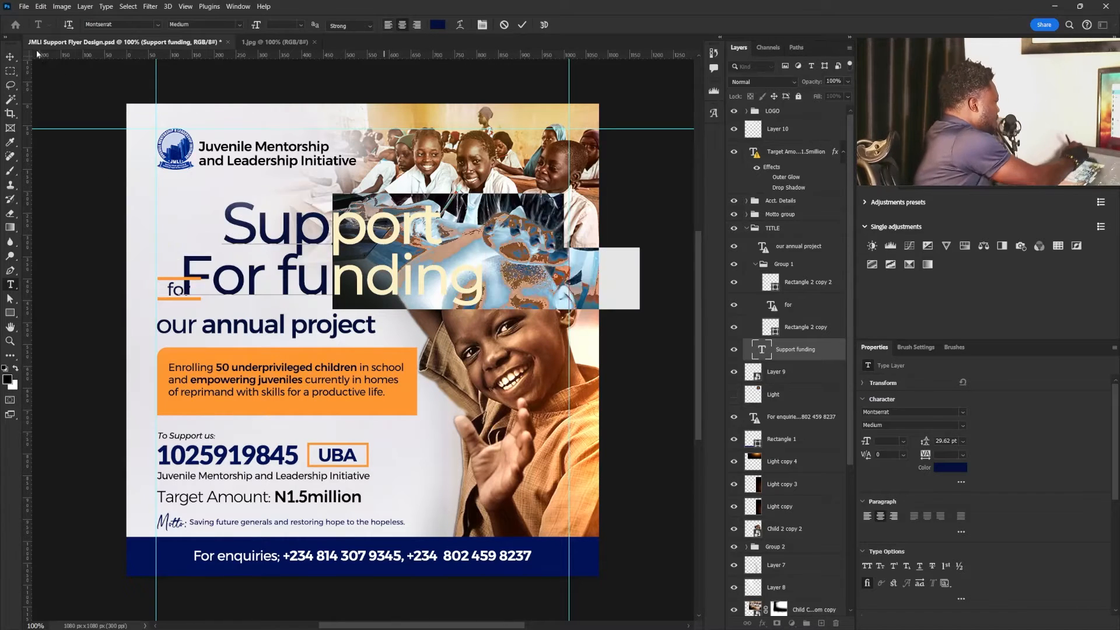
left_click(11, 57)
left_click_drag(271, 223, 221, 242)
left_click_drag(307, 268, 299, 237)
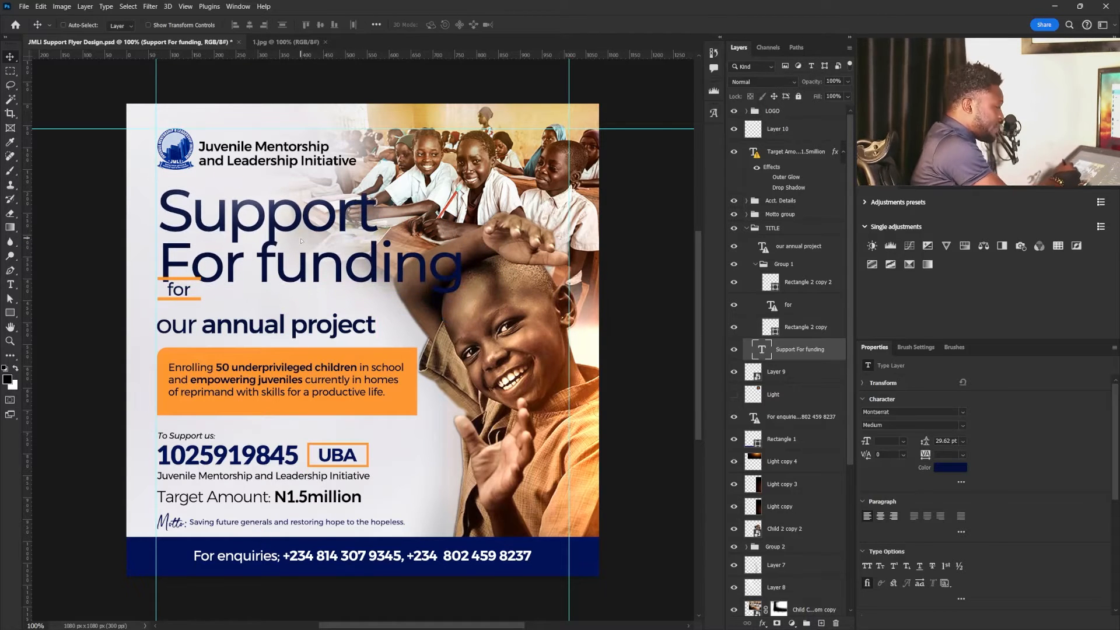
- Delete the old small "for" text layer together with the two orange line rectangles around it in Group 1
left_click(790, 305)
left_click(808, 282, "ctrl")
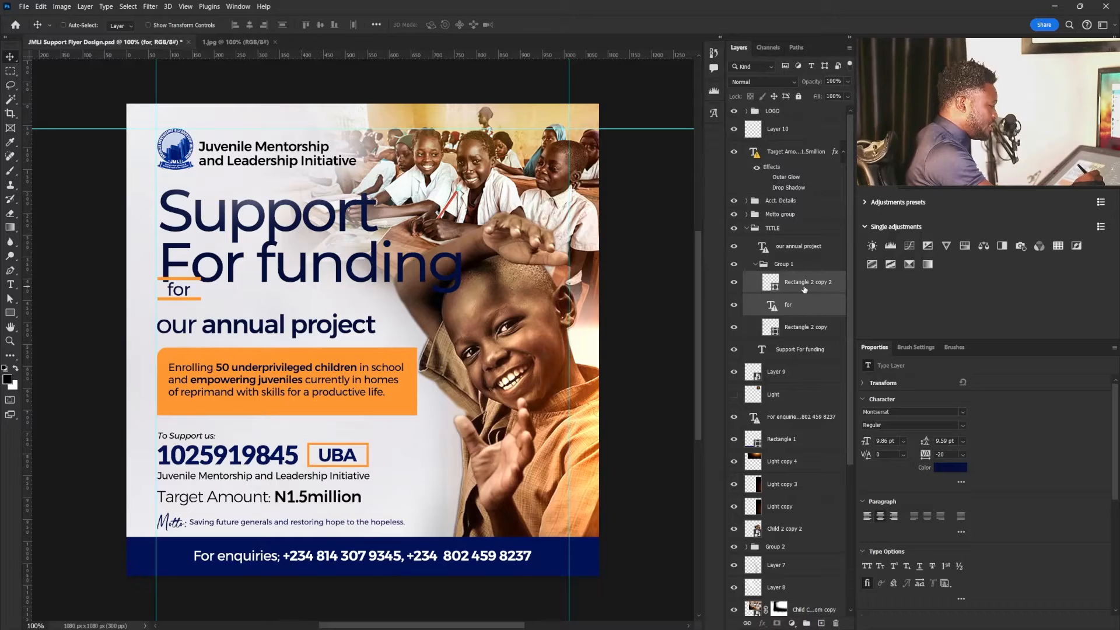
left_click(800, 327, "ctrl")
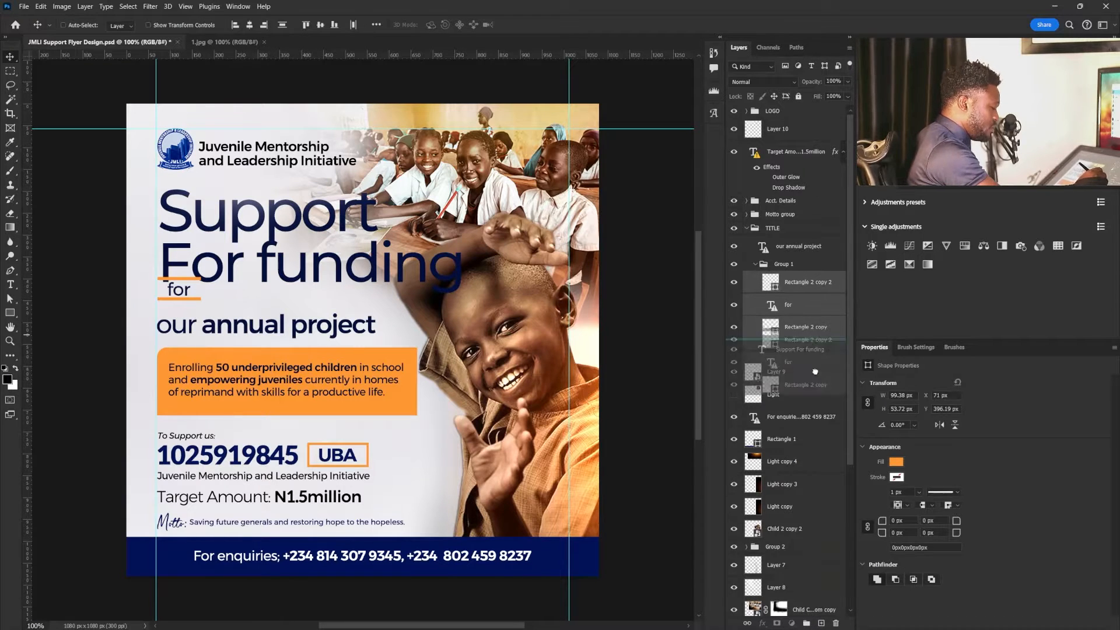
left_click(836, 623)
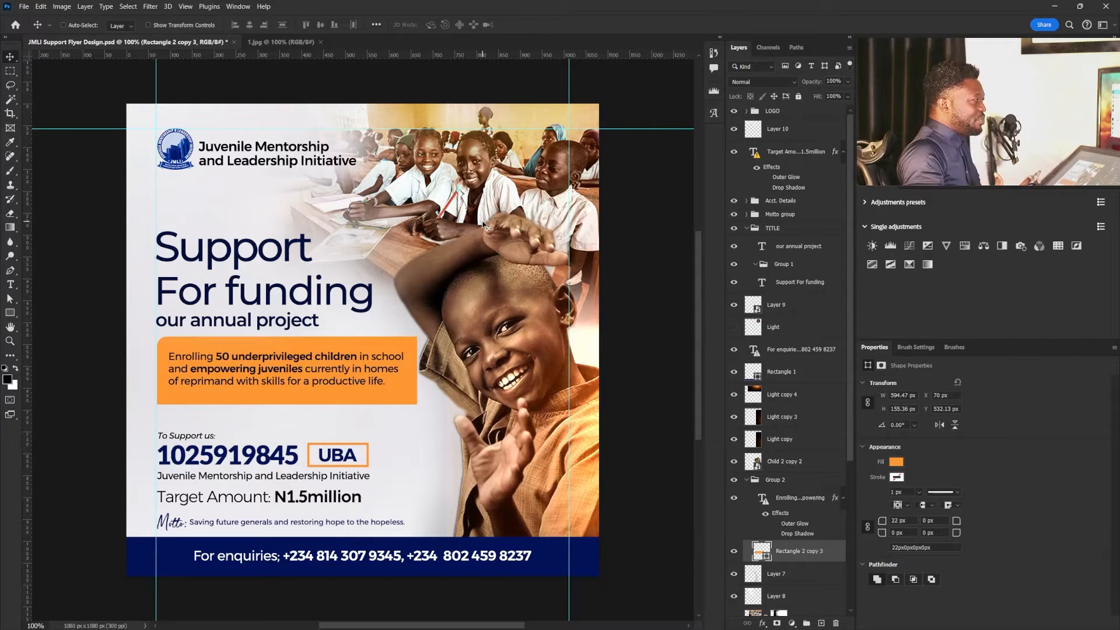
- Hide the orange box behind the "Enrolling 50 underprivileged children" paragraph and align the paragraph with the left margin guide
left_click(734, 551)
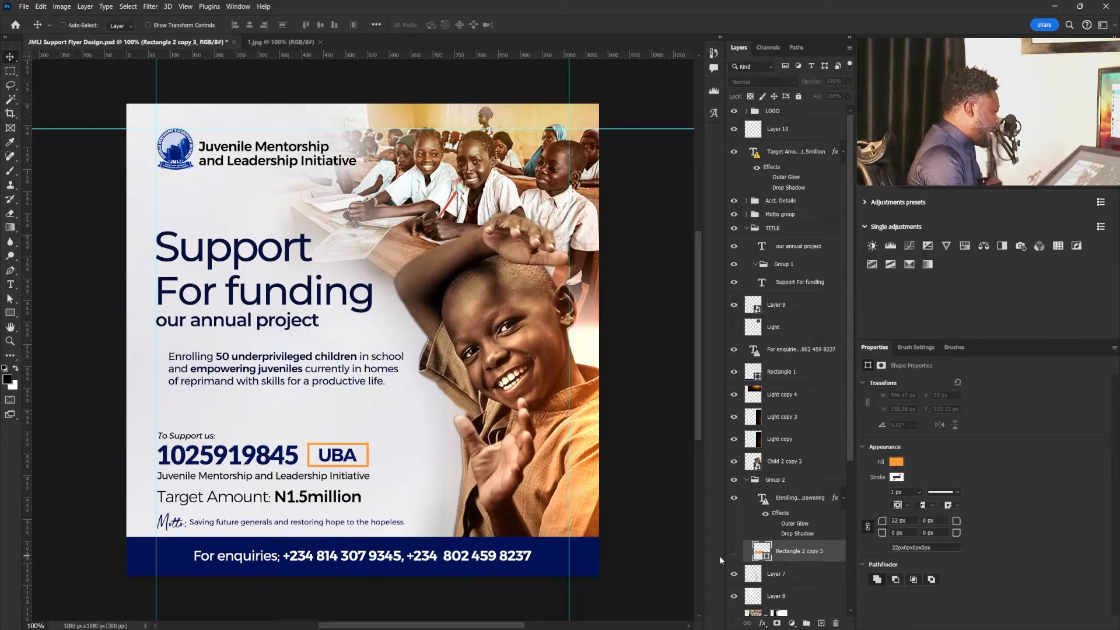
right_click(332, 368)
left_click(427, 388)
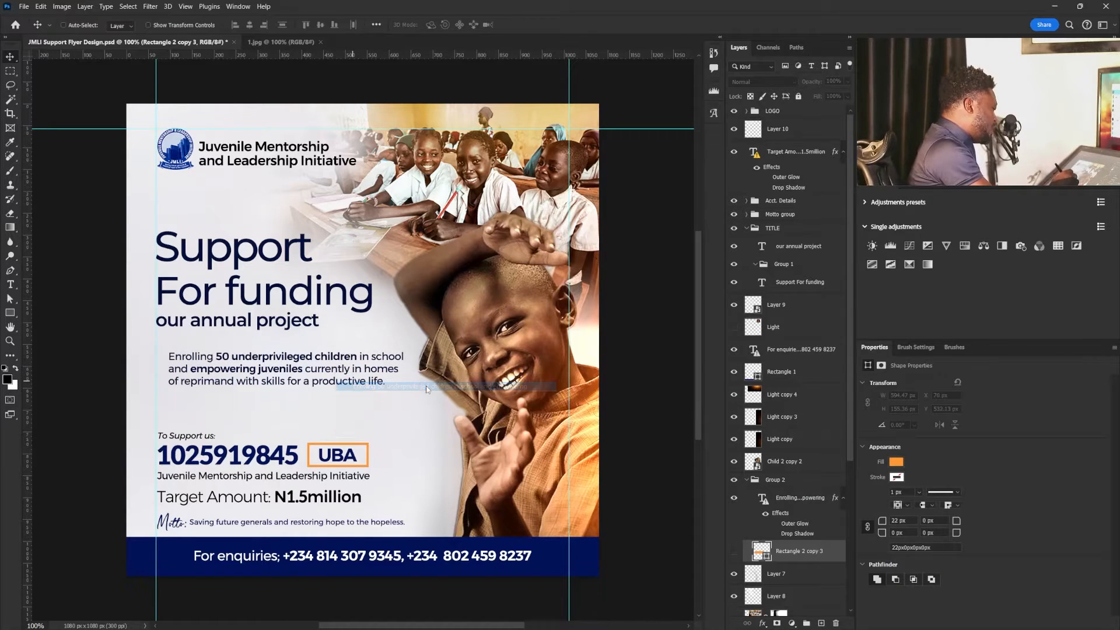
left_click_drag(251, 372, 239, 369)
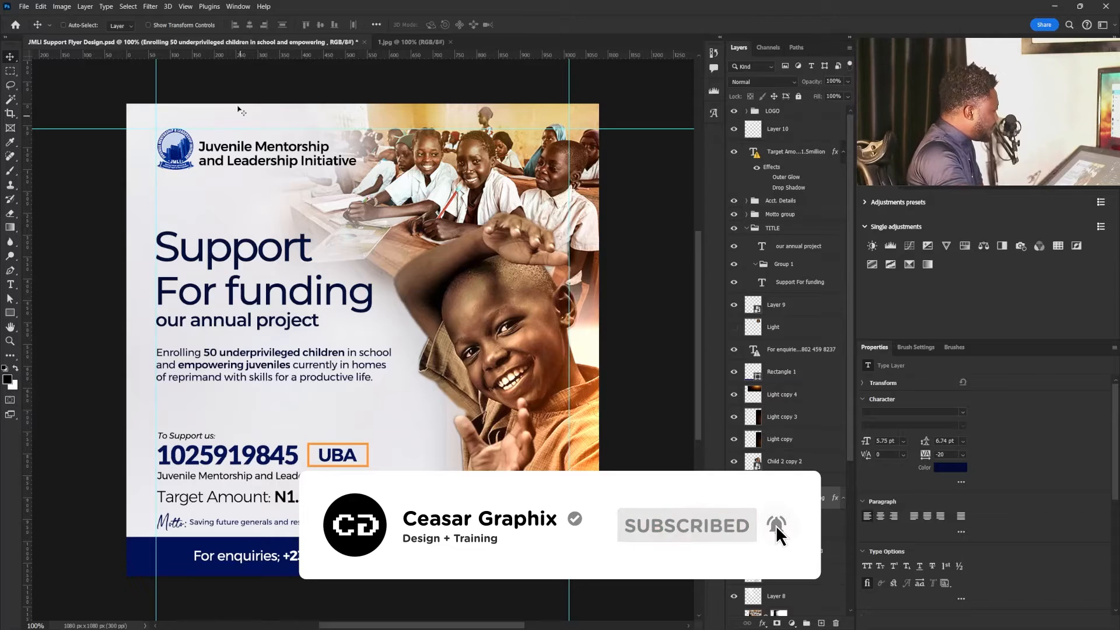
- Add a new guide layout with 4 columns and 4 rows across the flyer canvas
left_click(186, 7)
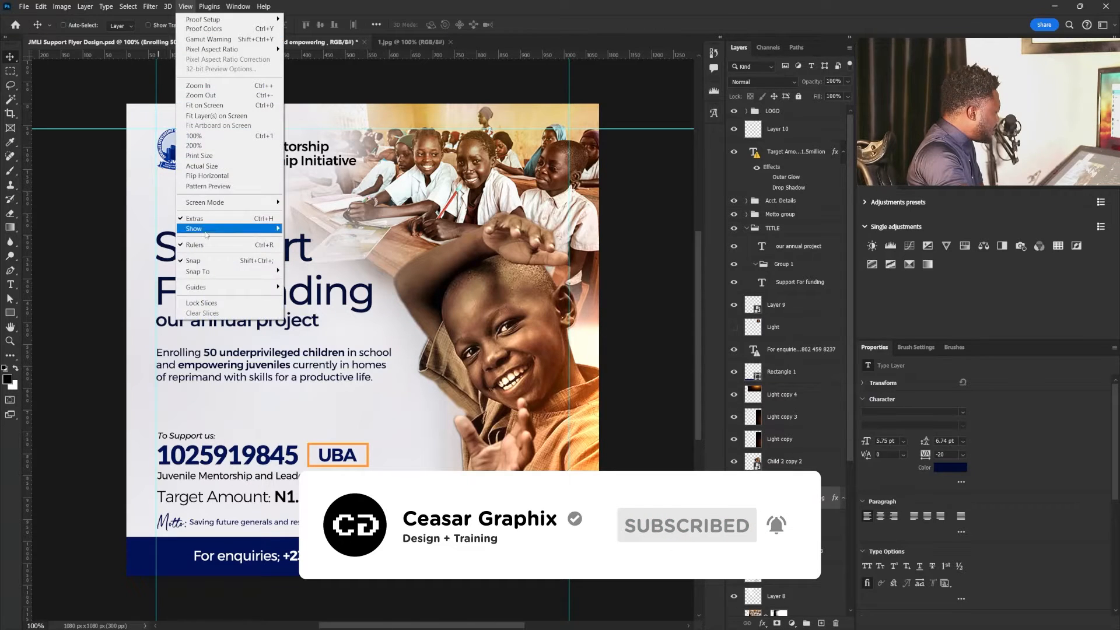
mouse_move(223, 287)
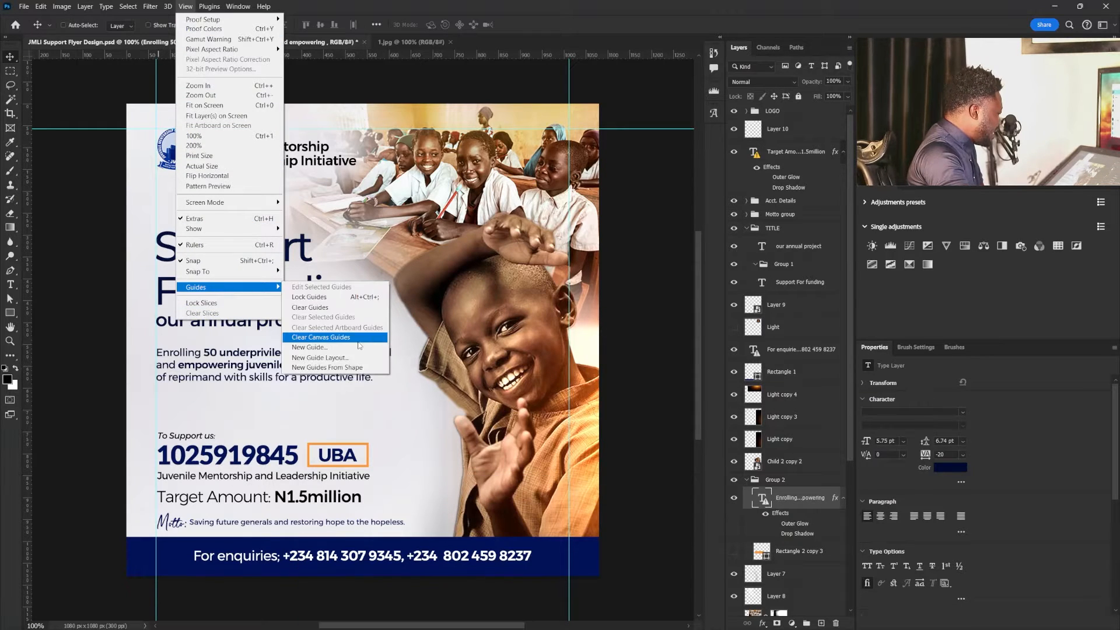
left_click(347, 358)
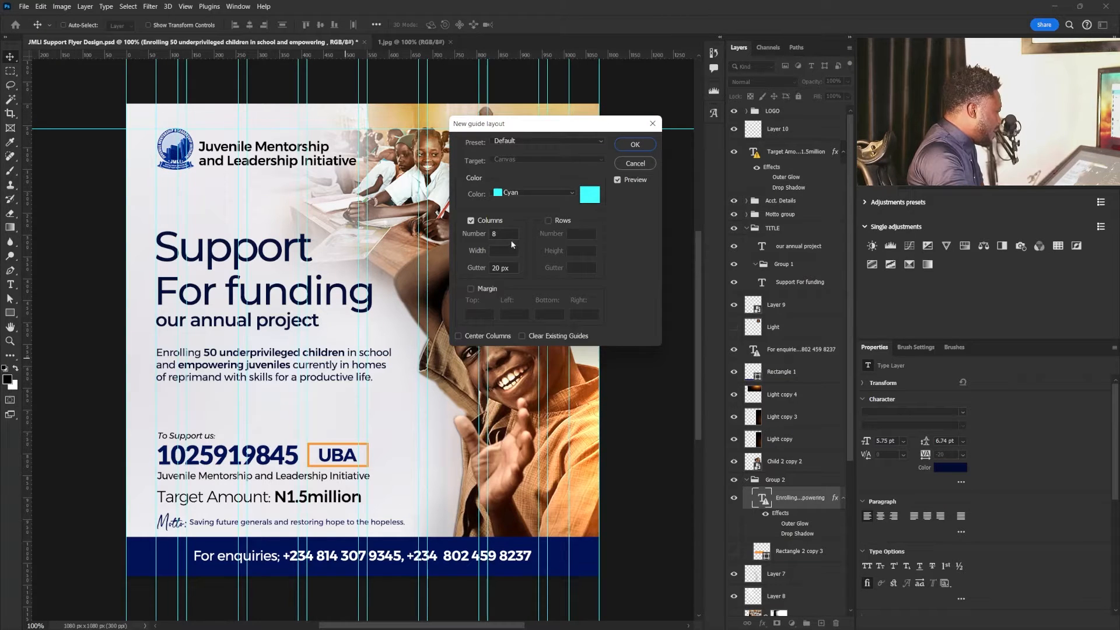
left_click_drag(505, 234, 481, 235)
type("4")
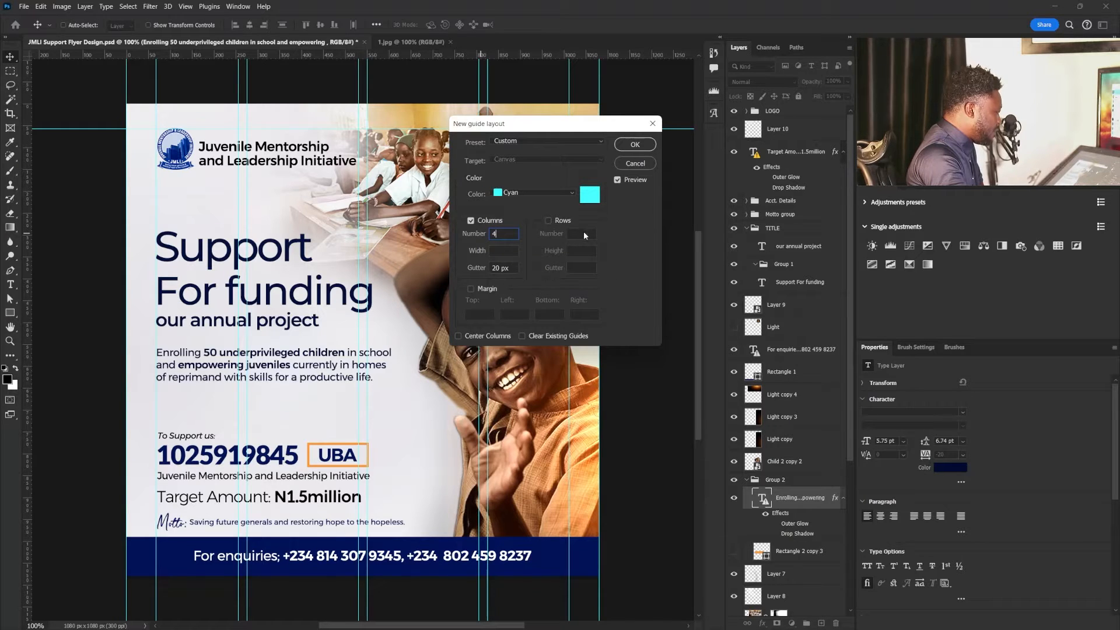
left_click(548, 221)
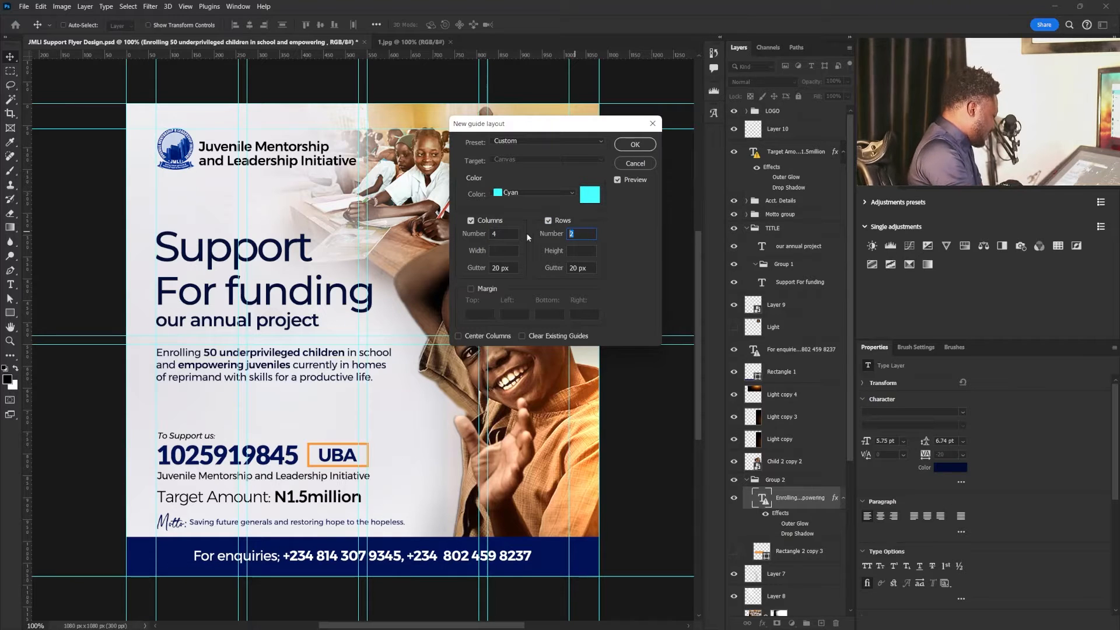
type("4")
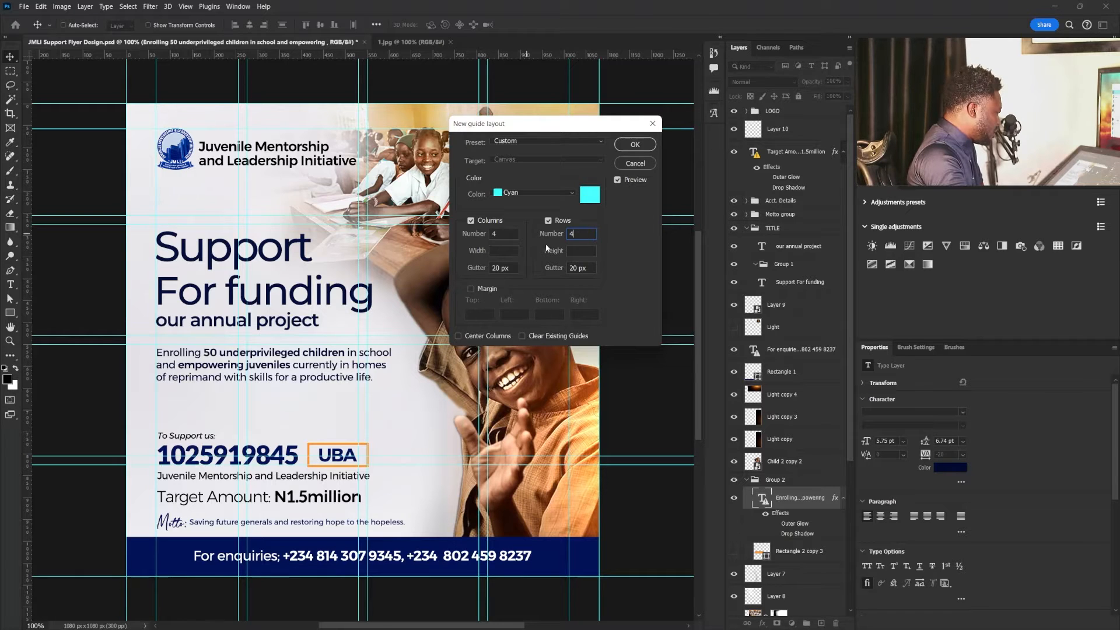
left_click(633, 146)
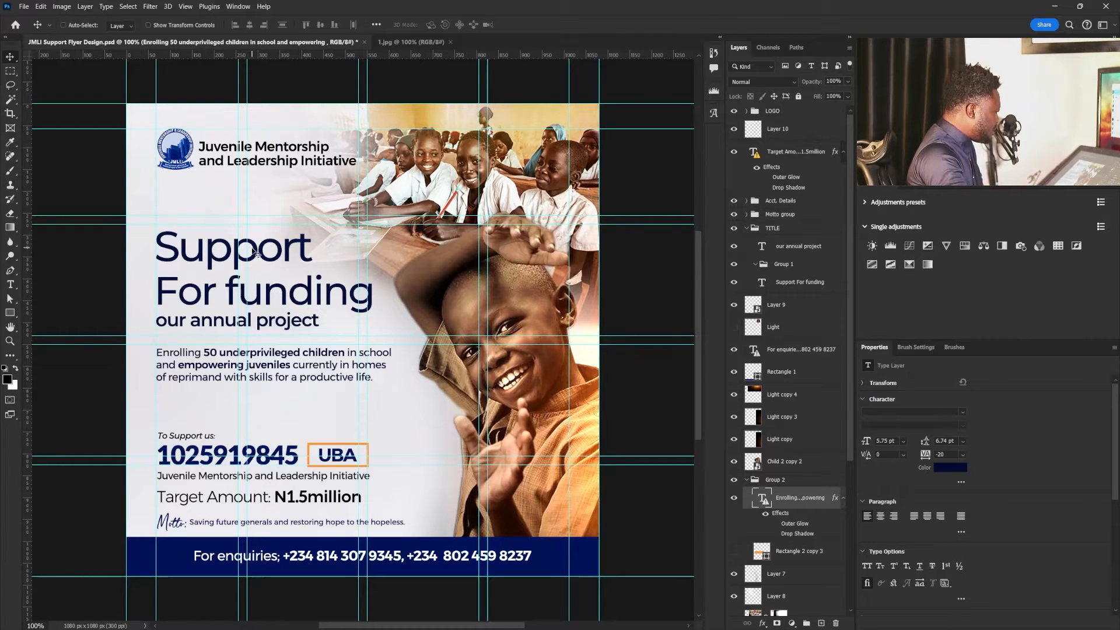
- Select the "Enrolling 50 underprivileged children" paragraph layer and nudge it slightly upward, closer to the "our annual project" line
right_click(287, 370)
left_click(325, 382)
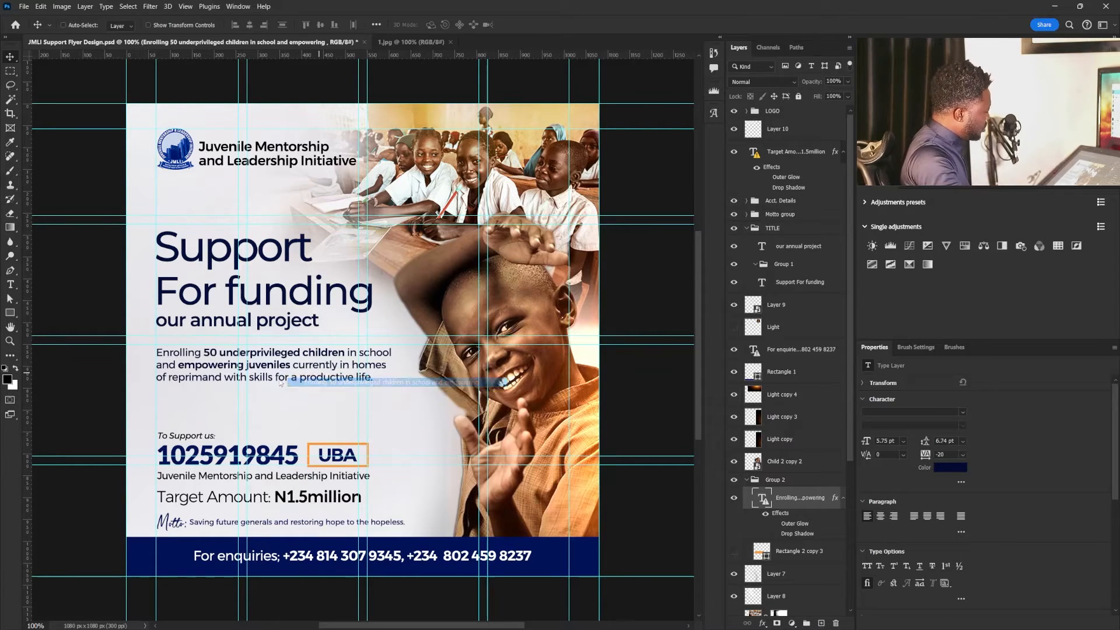
key("Up")
key("Up")
key("Up")
key("Up")
key("Up")
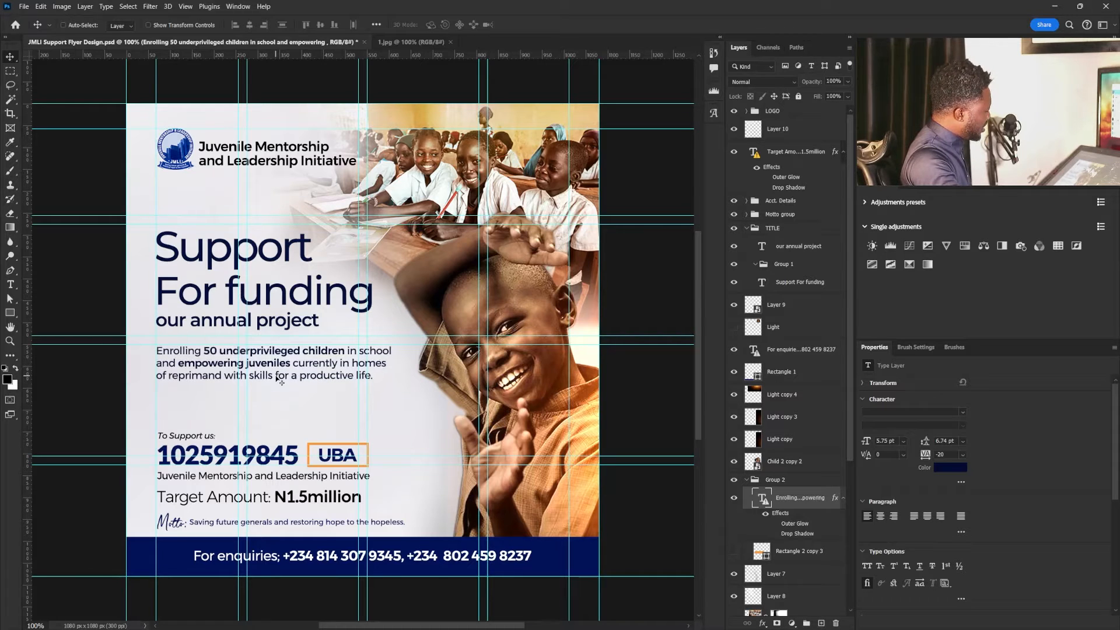
key("Up")
key("Up")
key("Up")
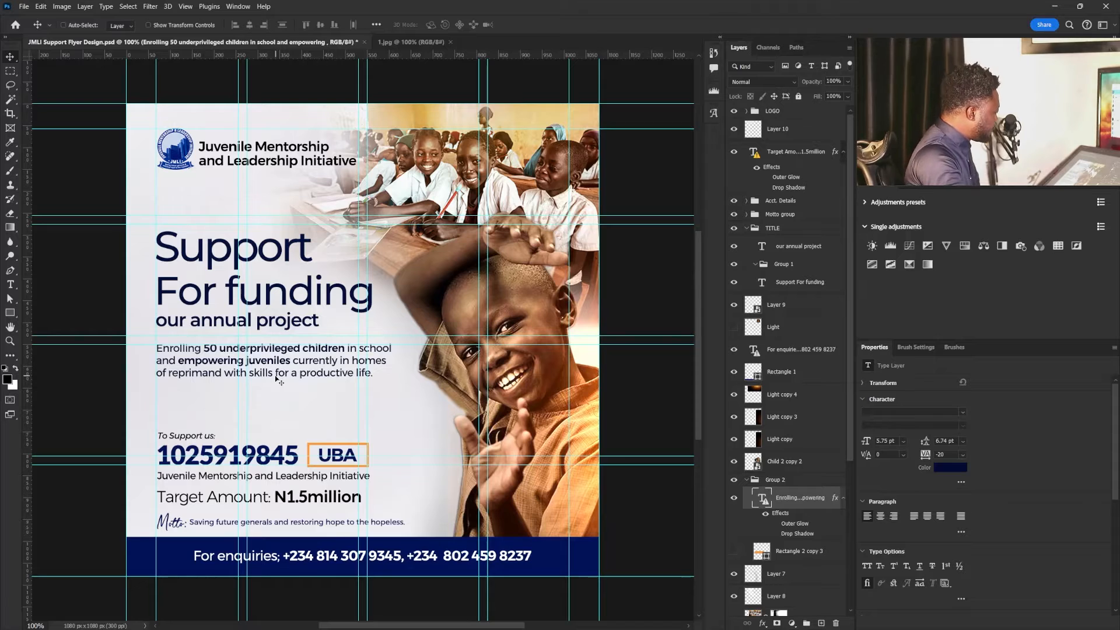
key("Up")
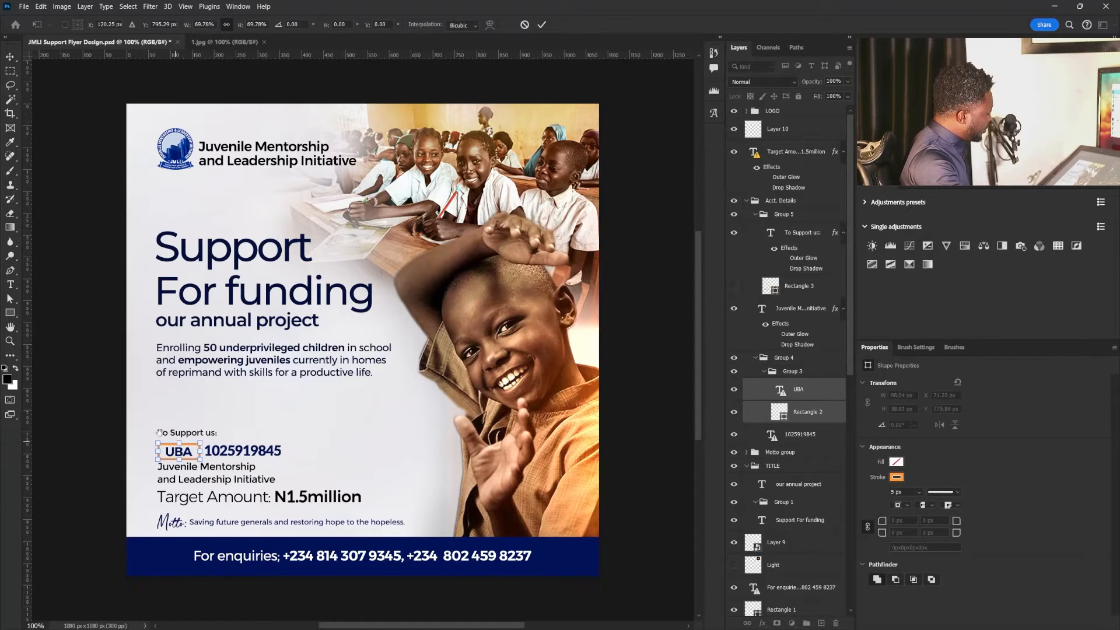
- Shift the UBA label and its orange frame slightly upward so they line up with the account number beside them
left_click_drag(159, 432, 188, 444)
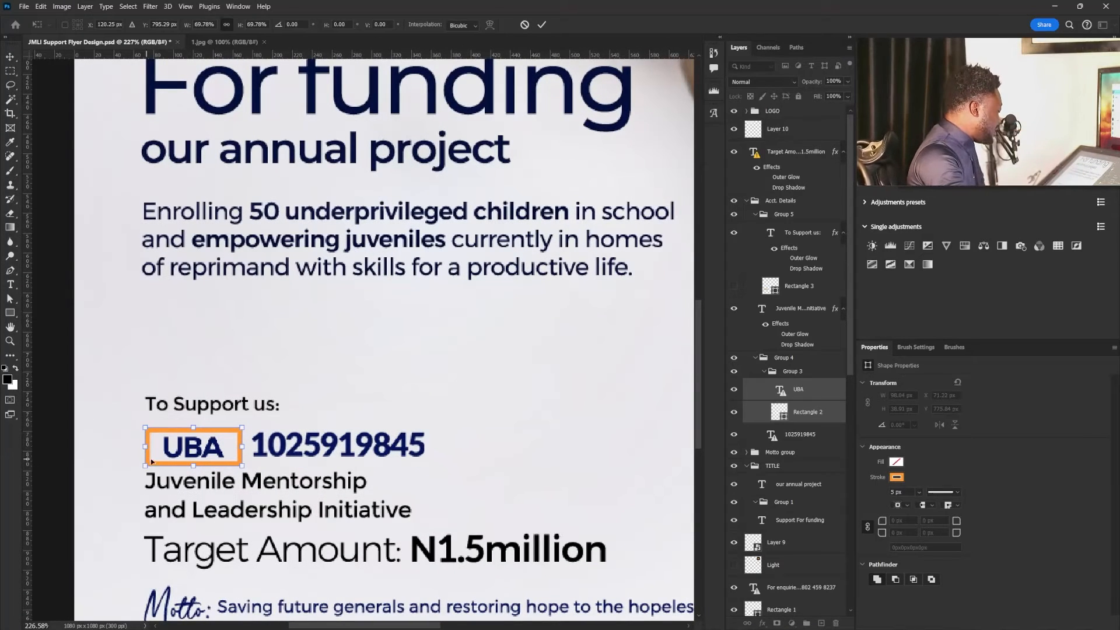
left_click_drag(196, 450, 197, 446)
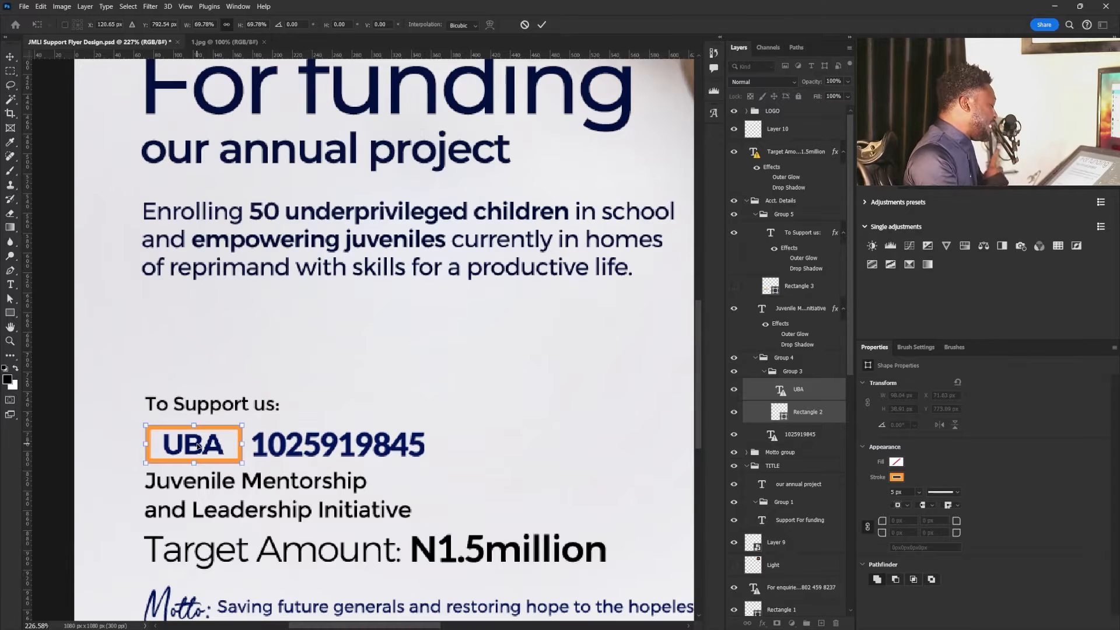
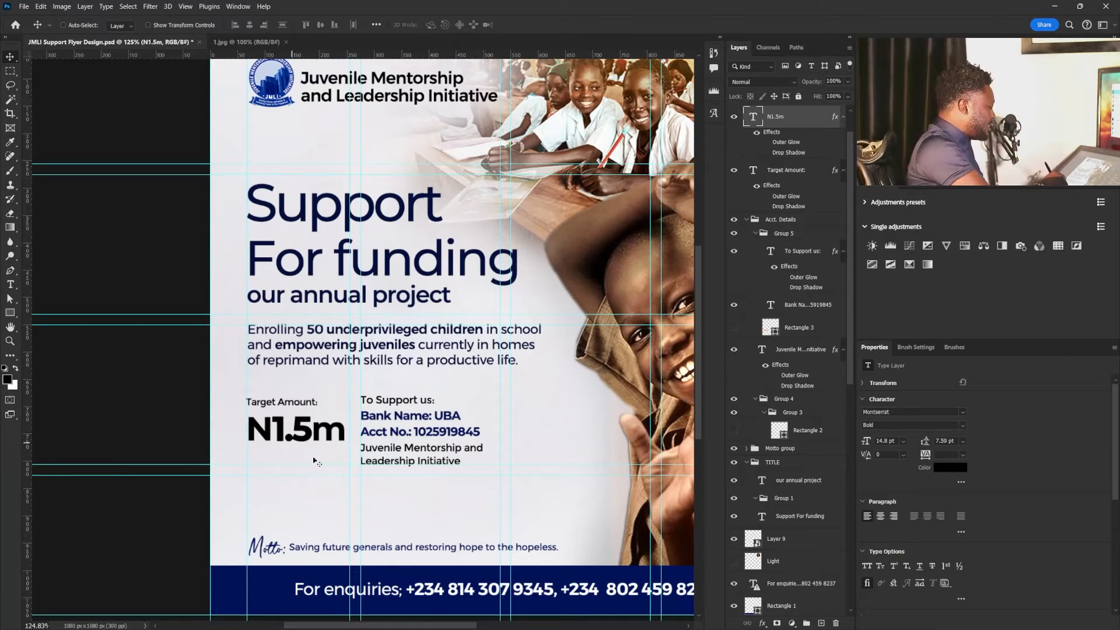
- Select the N1.5m amount text and nudge it slightly upward, closer to the Target Amount label
right_click(302, 431)
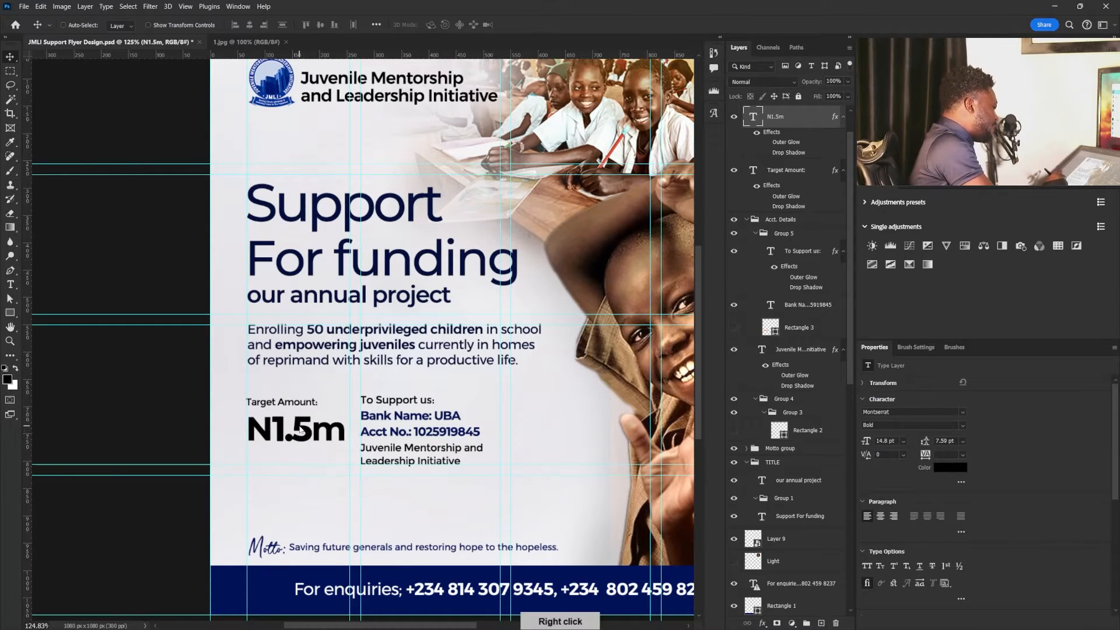
left_click(335, 438)
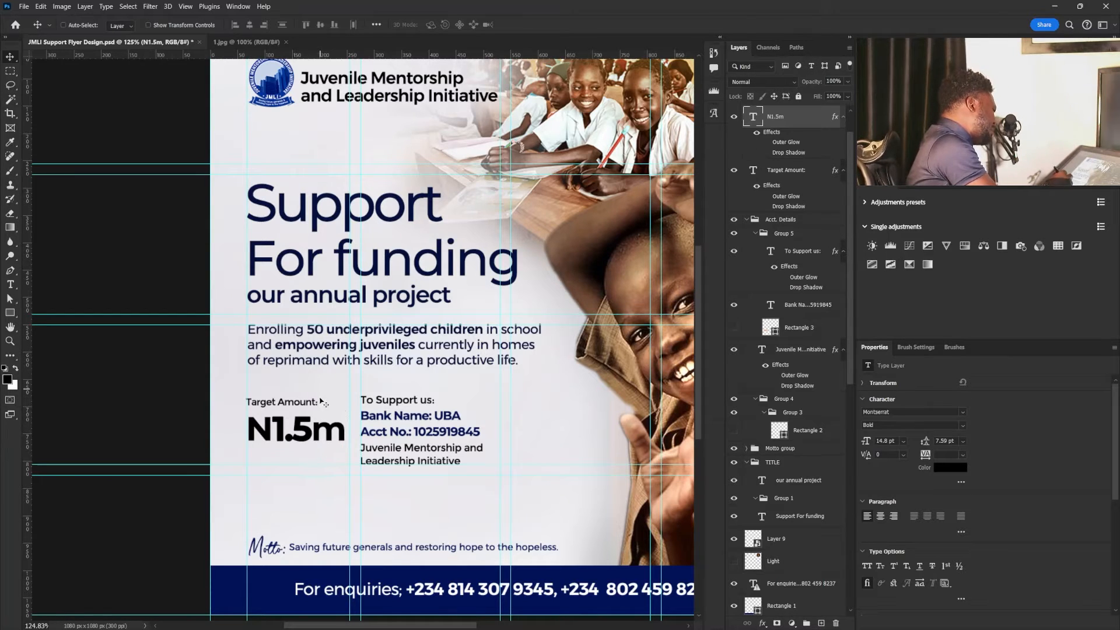
right_click(301, 427)
left_click(357, 432)
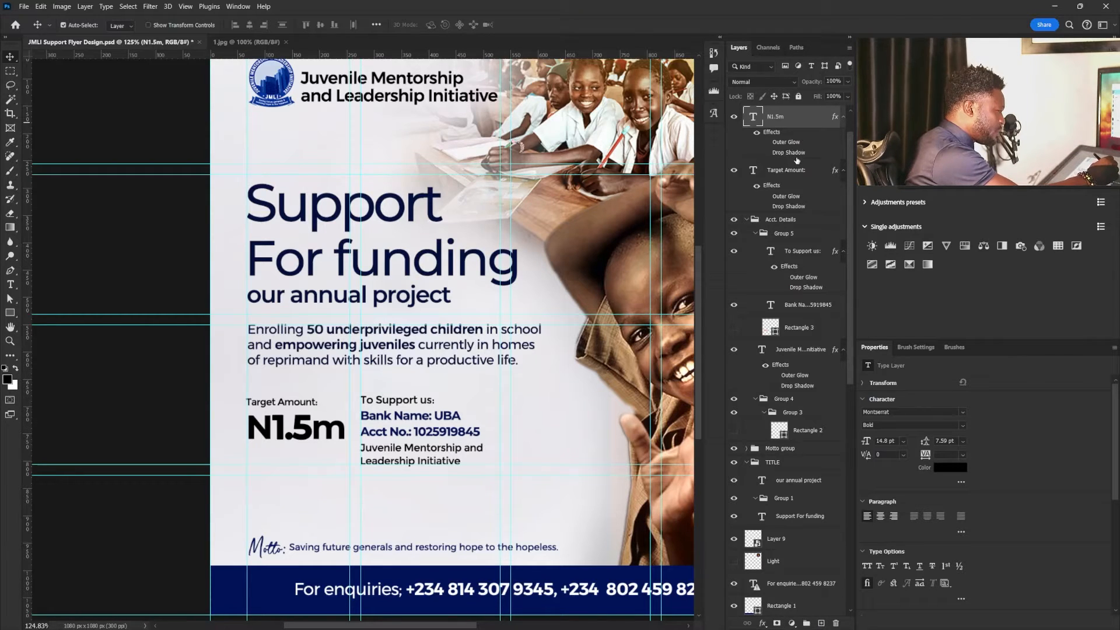
key("ctrl+shift+alt+n")
left_click_drag(849, 145, 852, 130)
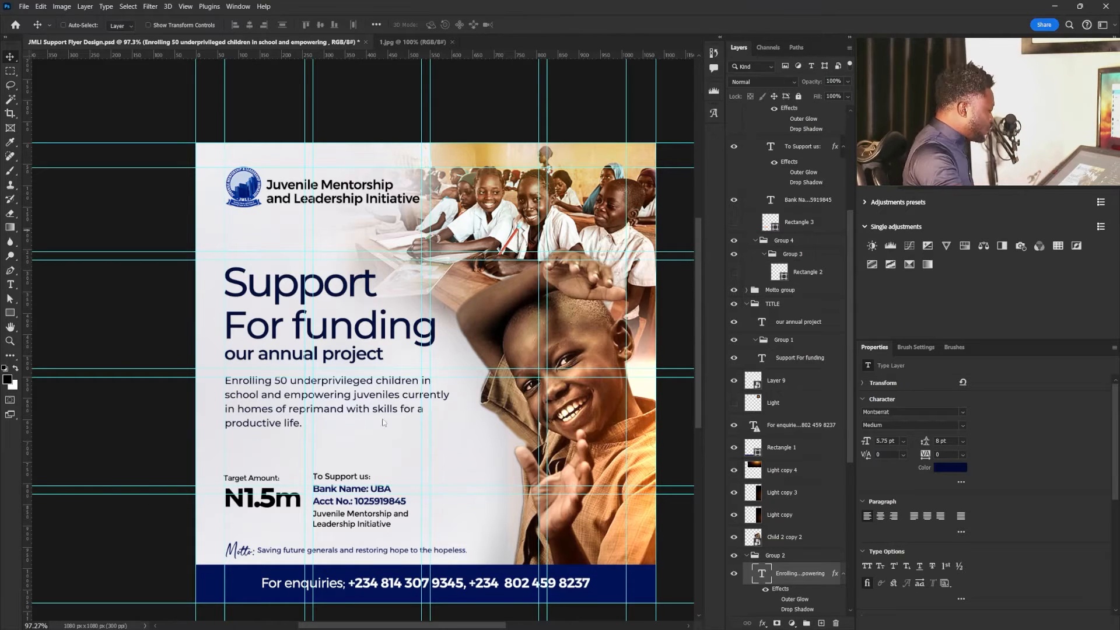
- Hide the guides and move the "Enrolling 50 underprivileged children" paragraph slightly down, away from the "our annual project" line
key("ctrl")
key("ctrl+h")
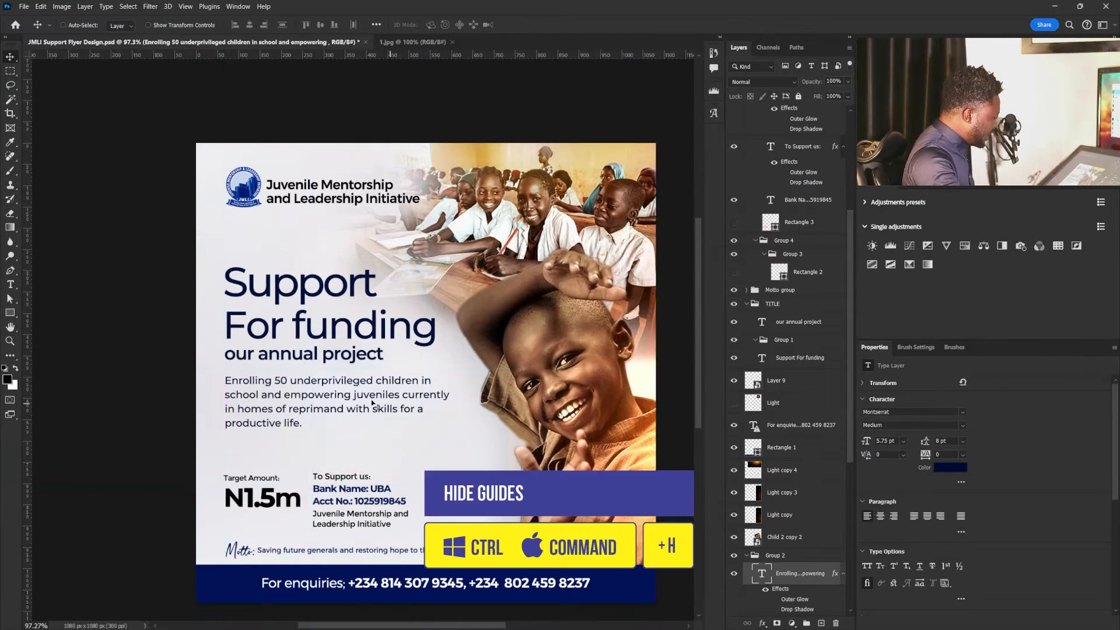
right_click(312, 396)
left_click(335, 401)
left_click_drag(329, 401, 330, 417)
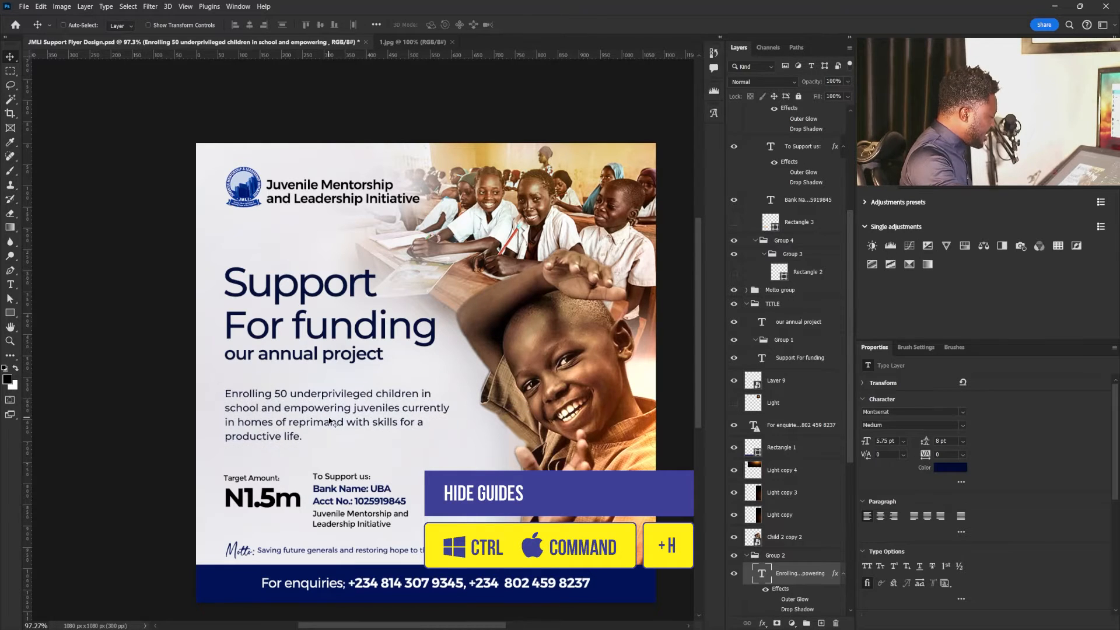
key("ctrl+t")
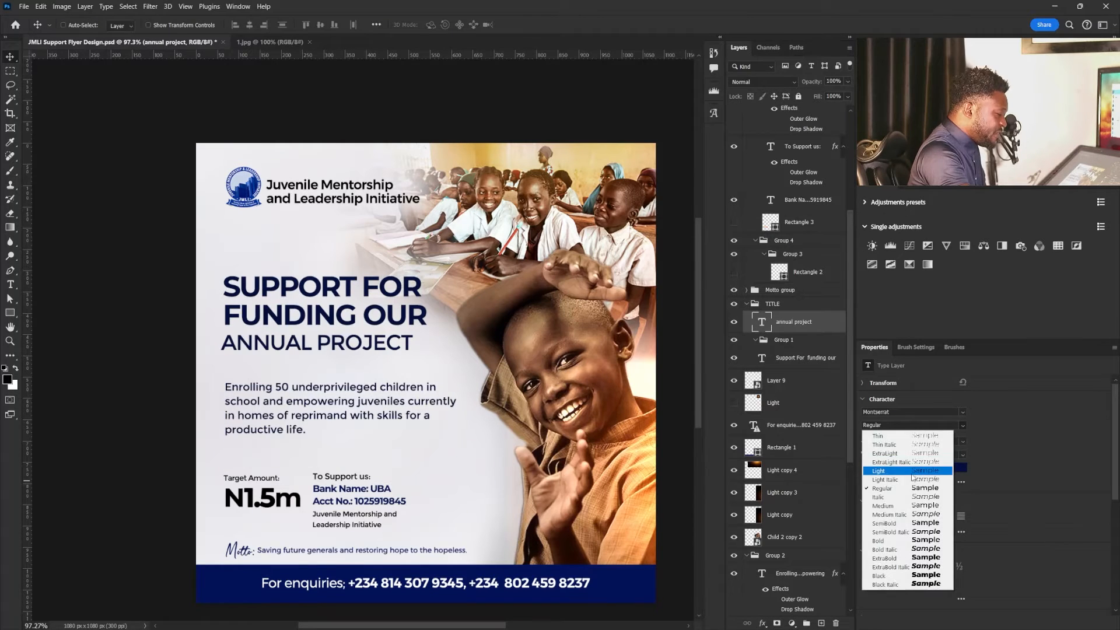
key("Escape")
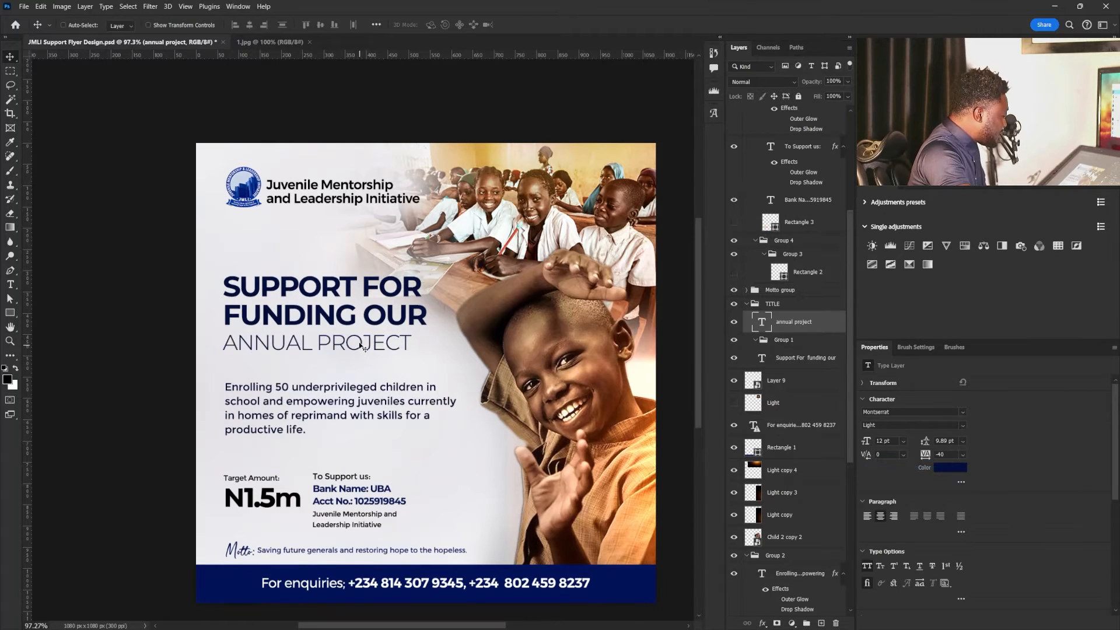
- Set the "SUPPORT FOR FUNDING OUR" headline to the ExtraBold weight with a tracking of -40
right_click(342, 319)
left_click(362, 326)
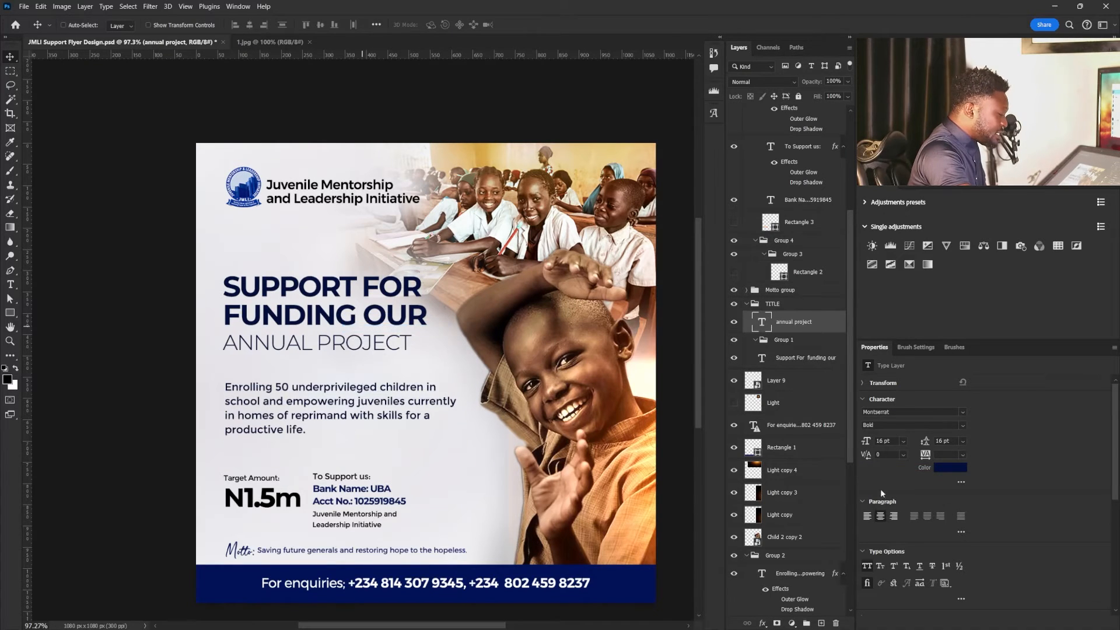
left_click(963, 424)
left_click(932, 558)
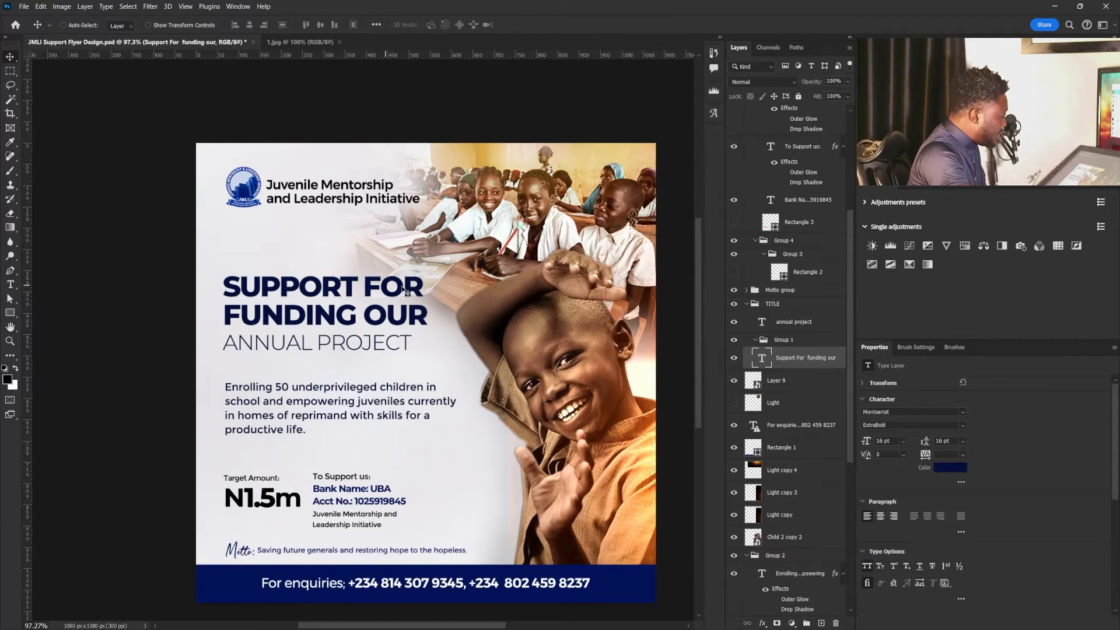
left_click(962, 456)
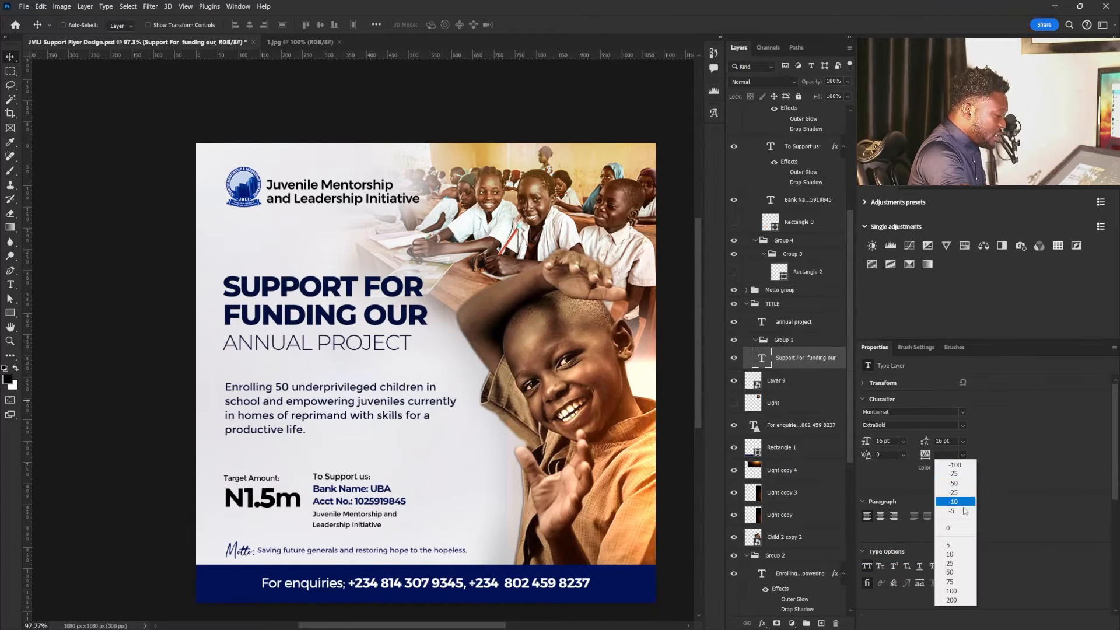
left_click(960, 529)
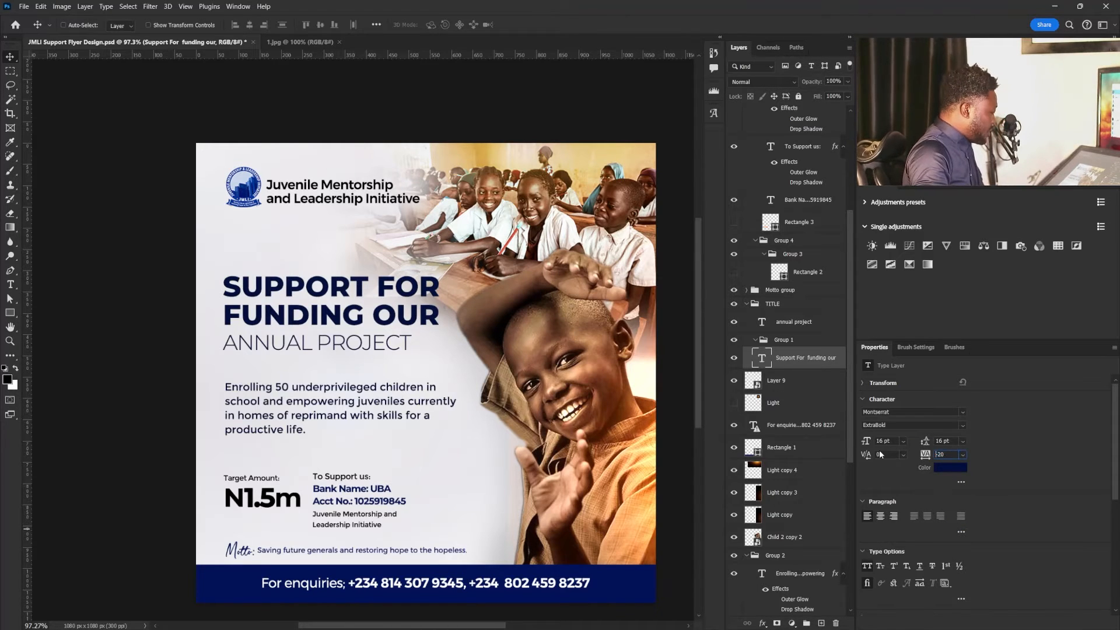
type("-40")
key("Return")
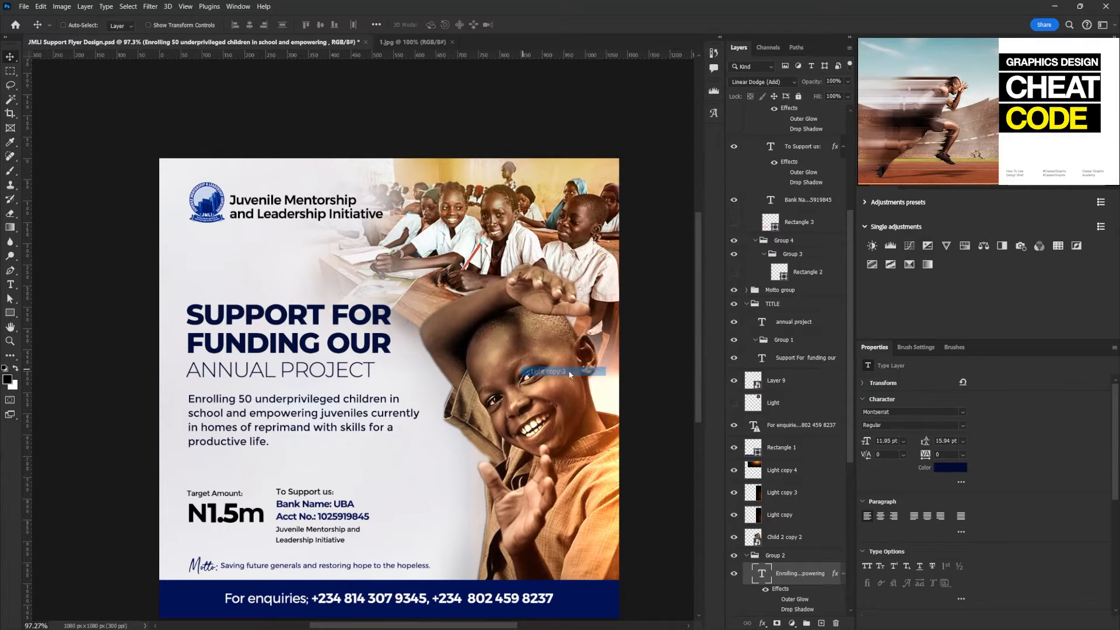
- Scale the smiling child's cut-out down to about 439 × 681 px, keeping its lower edge in place
left_click(782, 537)
key("ctrl+t")
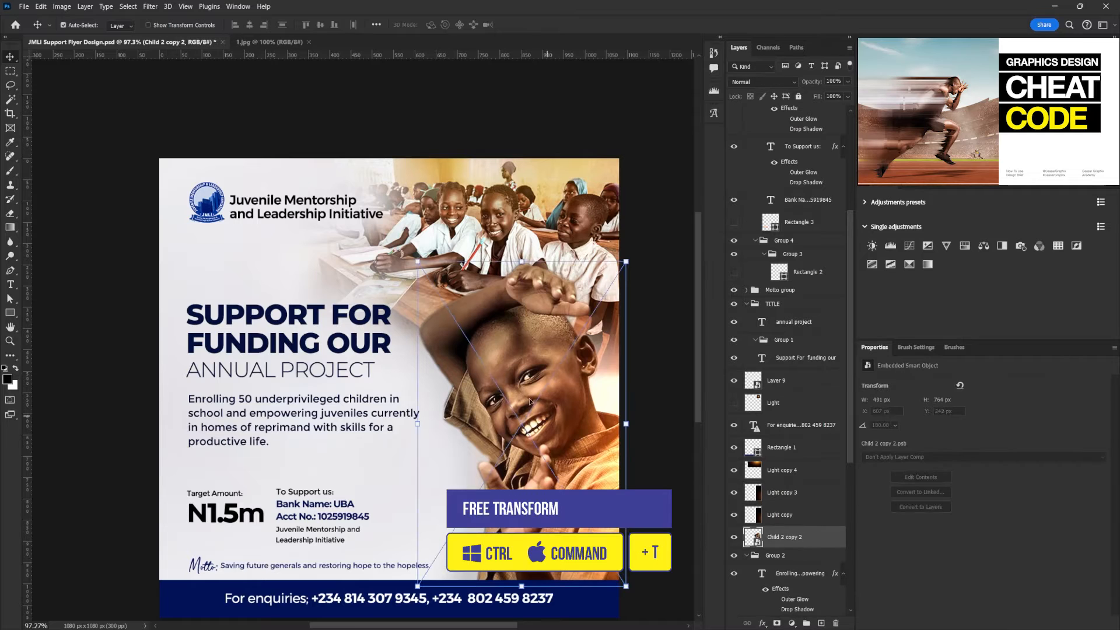
left_click_drag(416, 262, 440, 296)
key("Return")
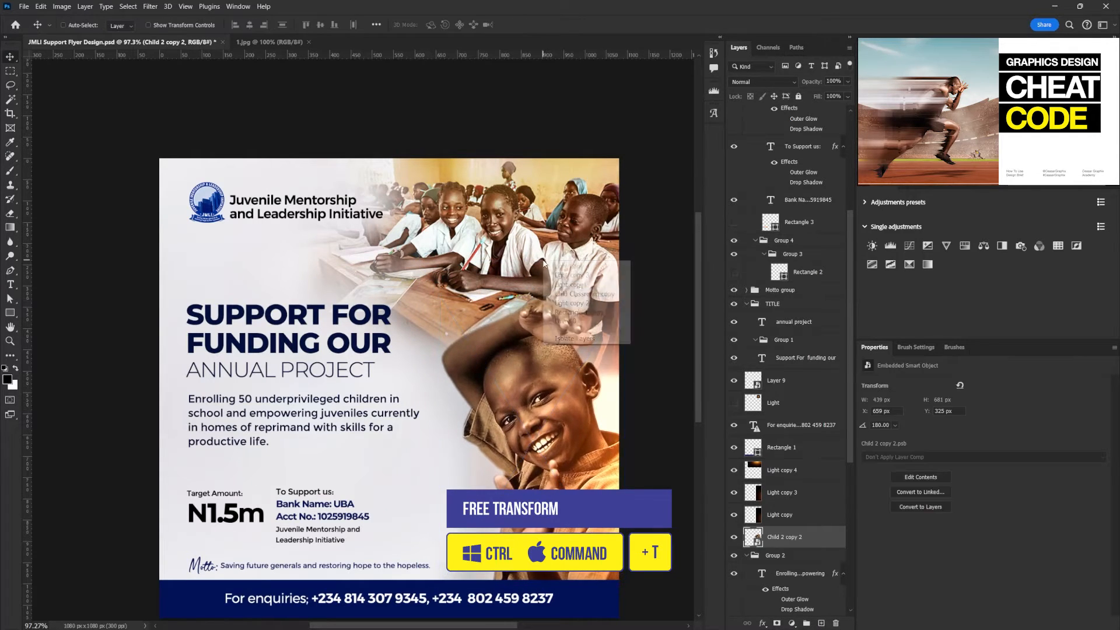
- Select the Child Classroom copy layer that holds the classroom photo behind the smiling child
right_click(544, 261)
left_click(586, 266)
right_click(561, 275)
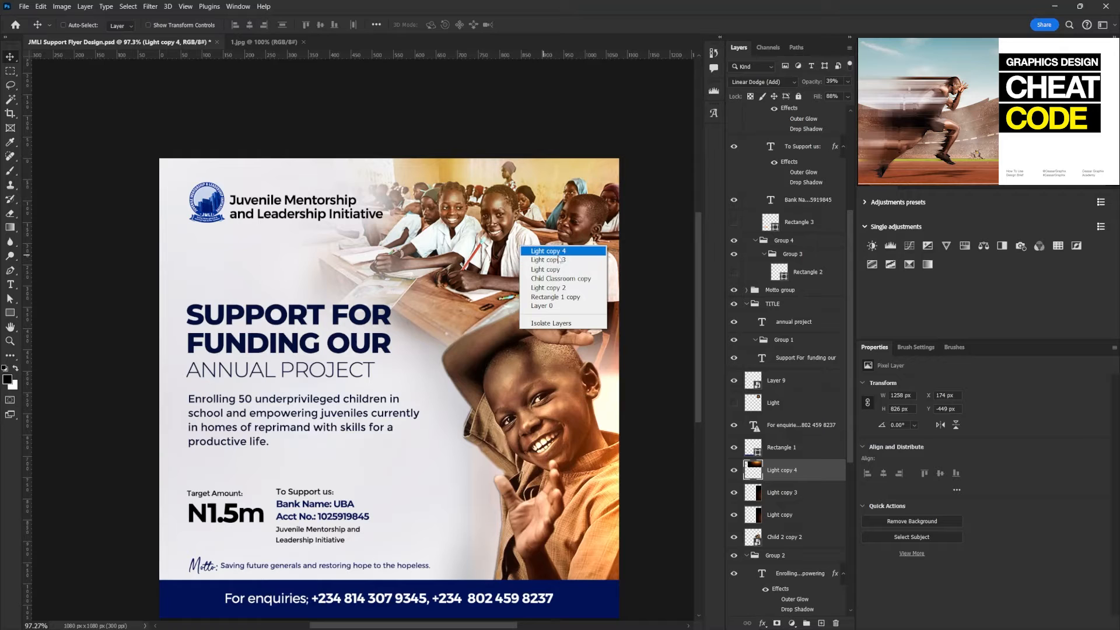
left_click(560, 278)
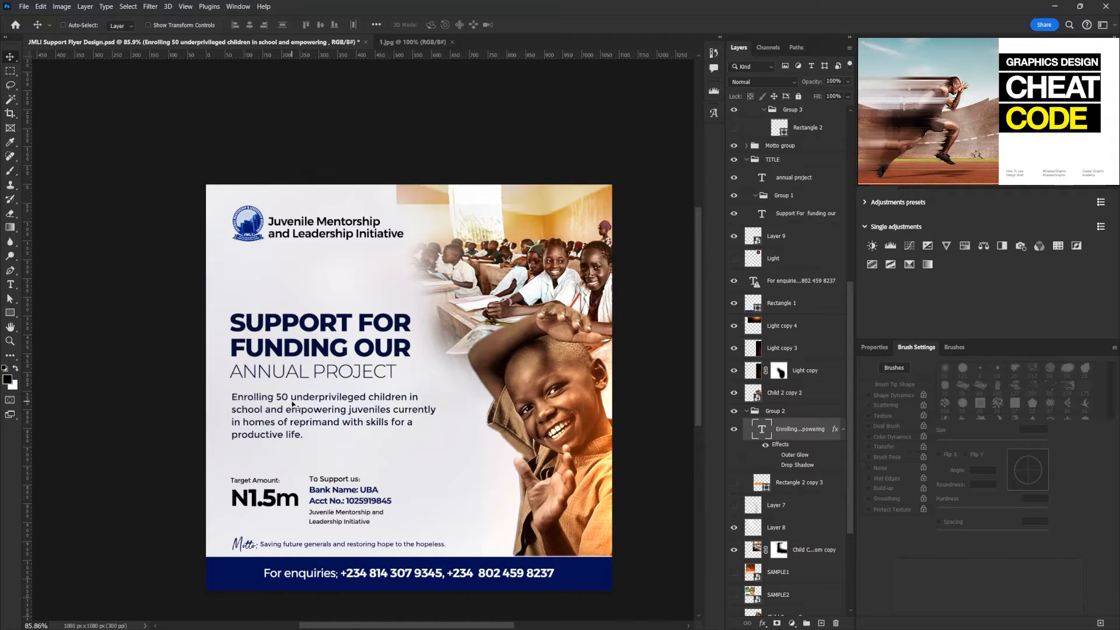
- Set the words "50 underprivileged children" in the paragraph to the ExtraBold weight
double_click(292, 404)
left_click(274, 397)
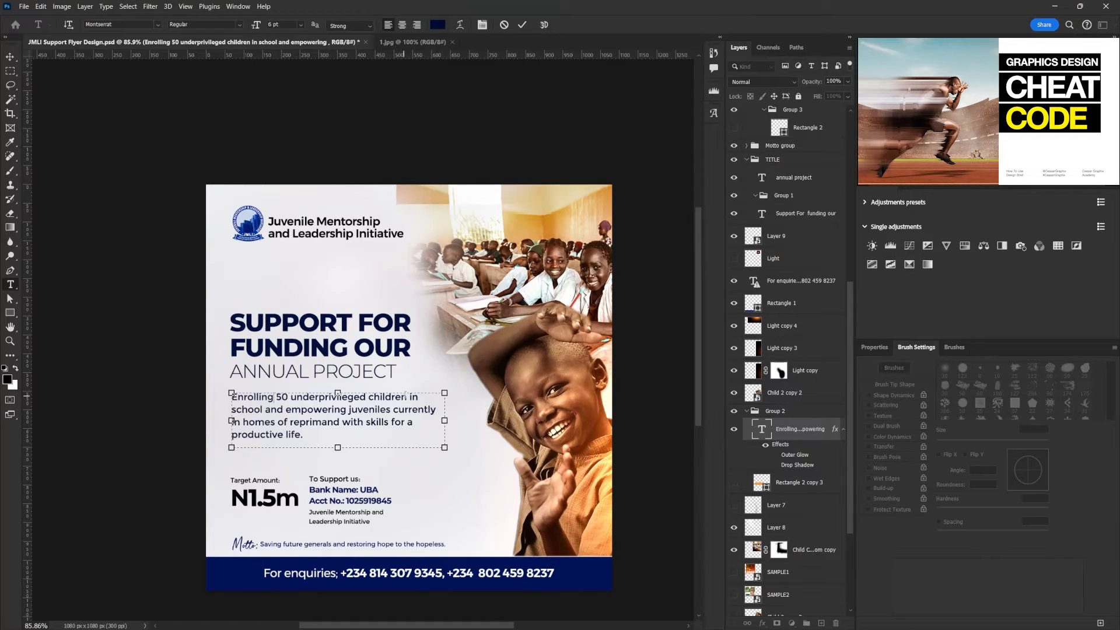
left_click_drag(407, 397, 276, 397)
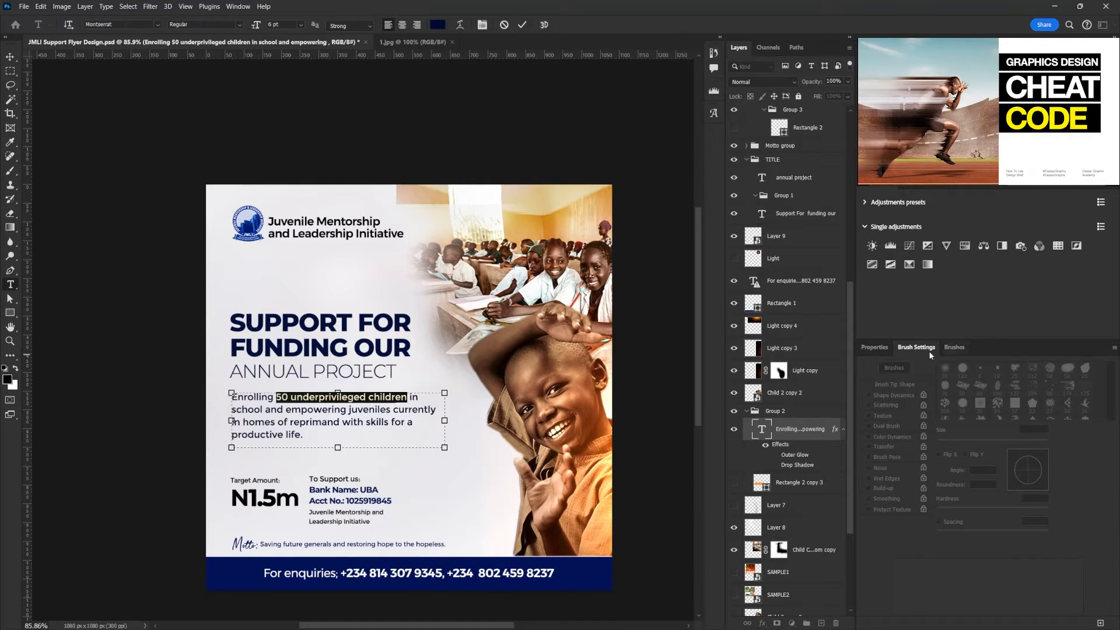
left_click(874, 347)
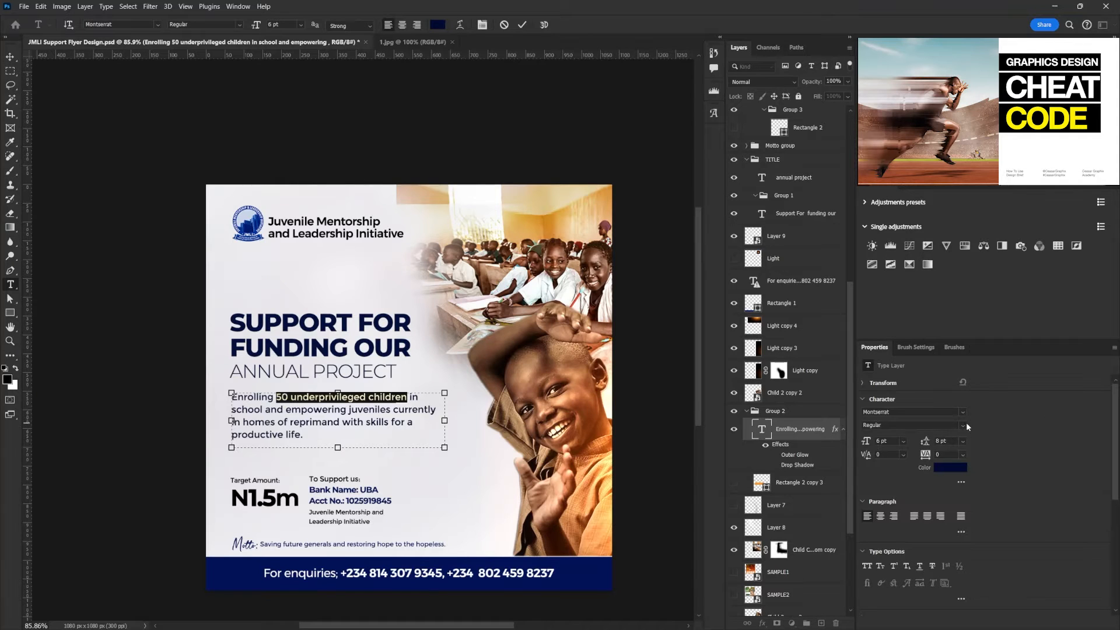
left_click(965, 422)
left_click(912, 553)
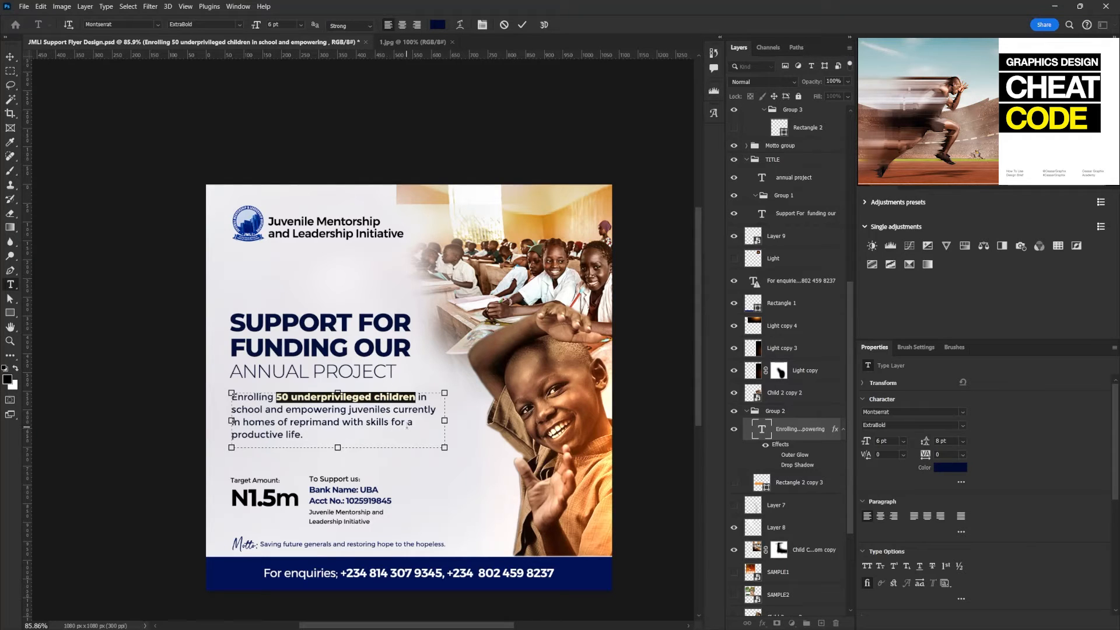
left_click(11, 57)
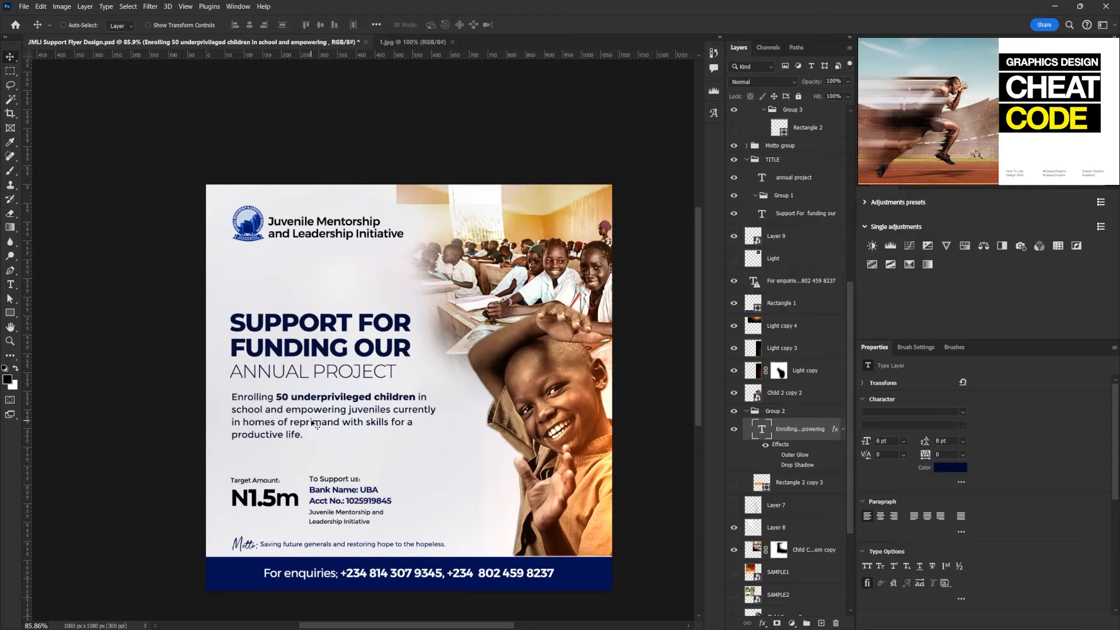
- Draw an orange rectangle about 220 × 38 px behind "productive life." and hide the larger orange box behind the paragraph
left_click(791, 486)
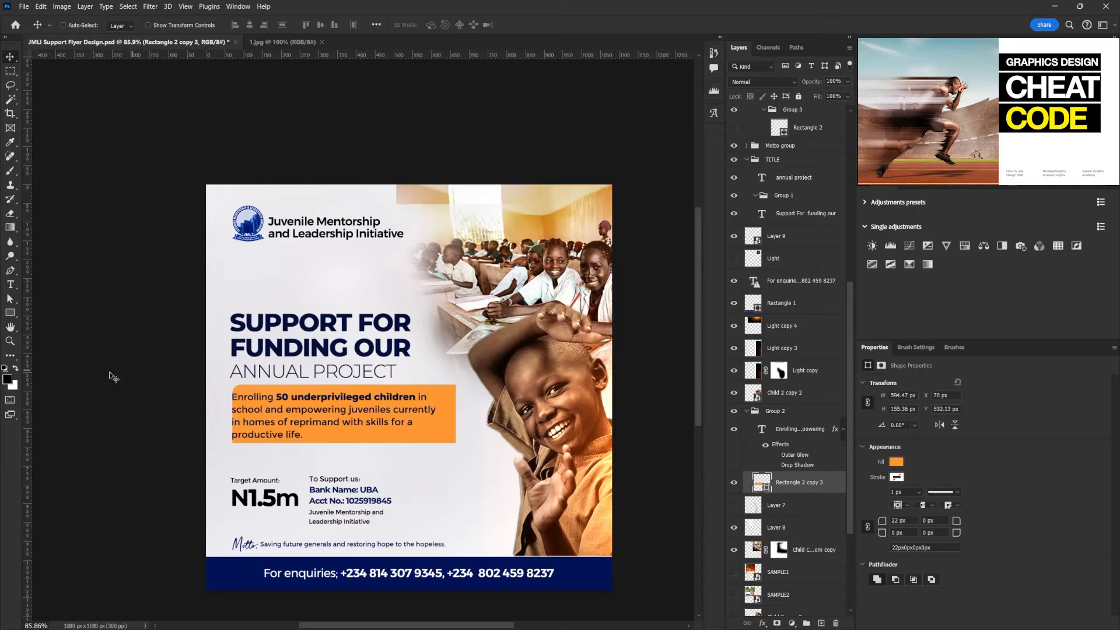
left_click(11, 313)
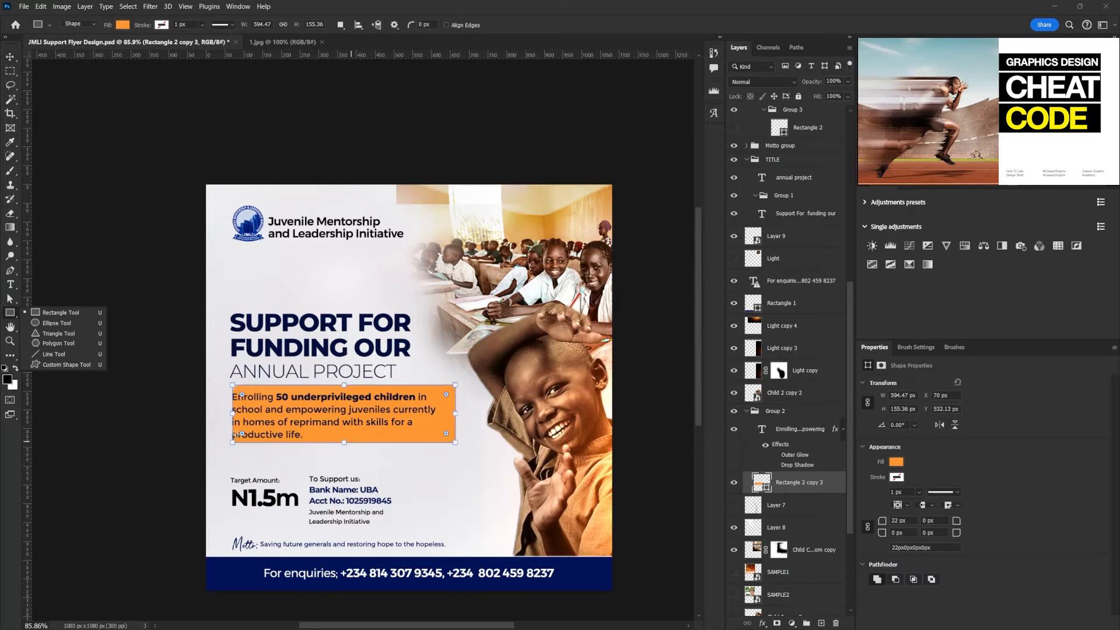
left_click_drag(229, 448, 277, 488)
key("ctrl+z")
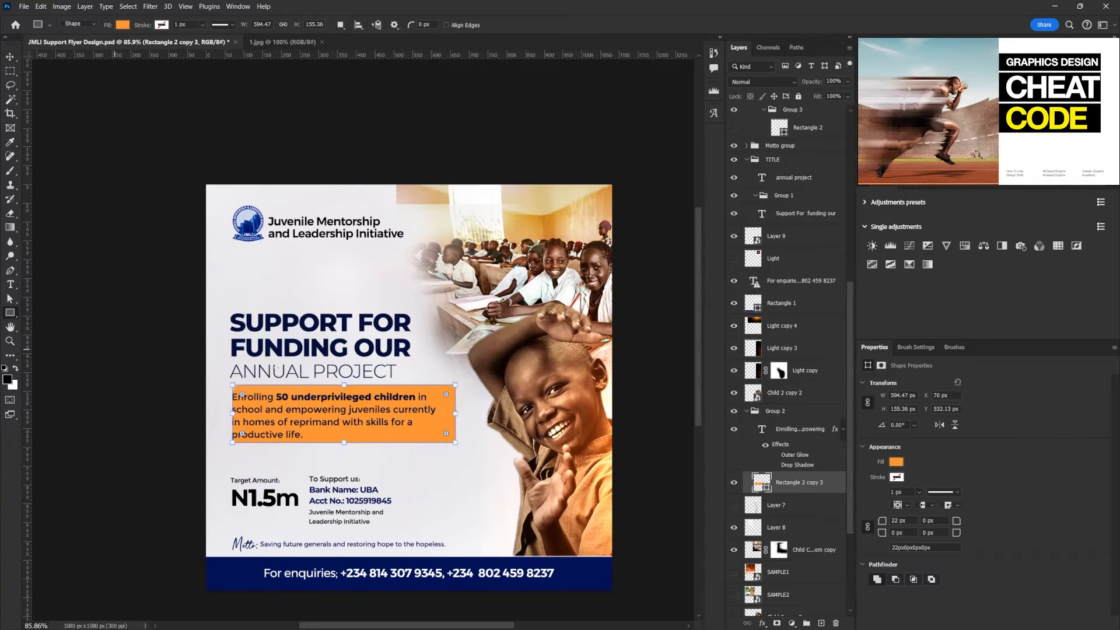
mouse_move(230, 432)
left_mouse_down()
mouse_move(270, 463)
mouse_move(313, 442)
left_mouse_up()
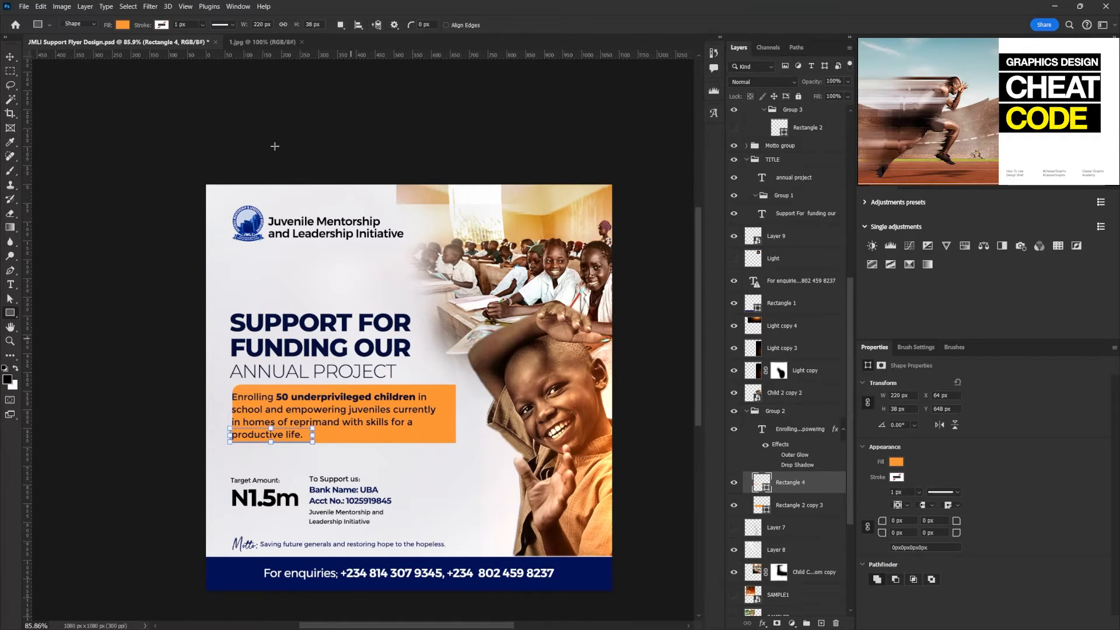
left_click(734, 505)
key("v")
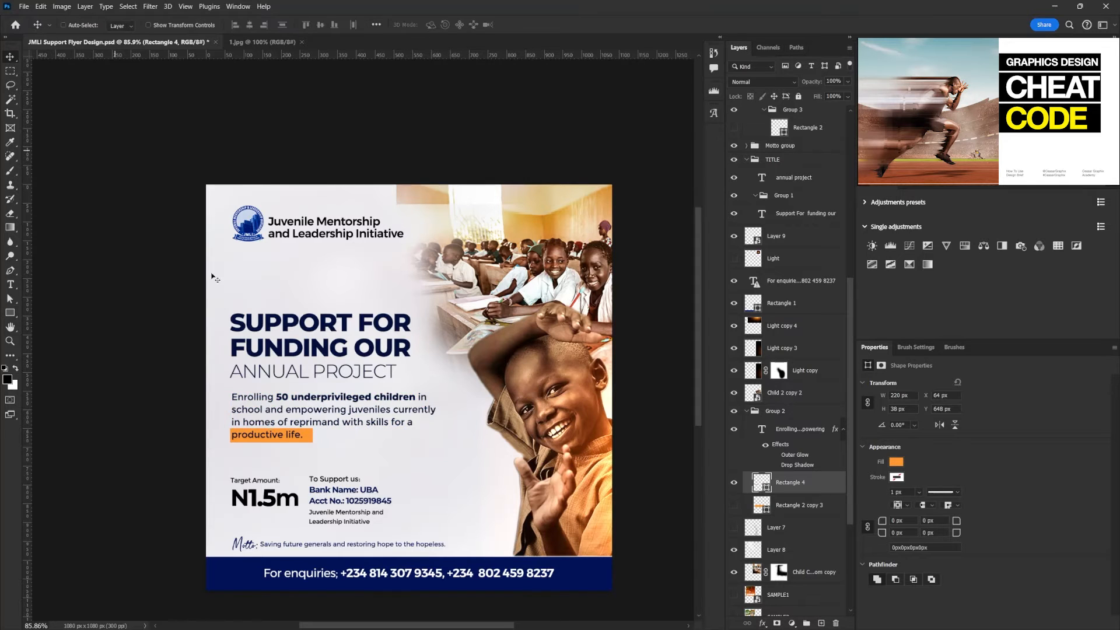
- Try to remove the space after "with skills for a" in the paragraph text
key("t")
left_click(240, 442)
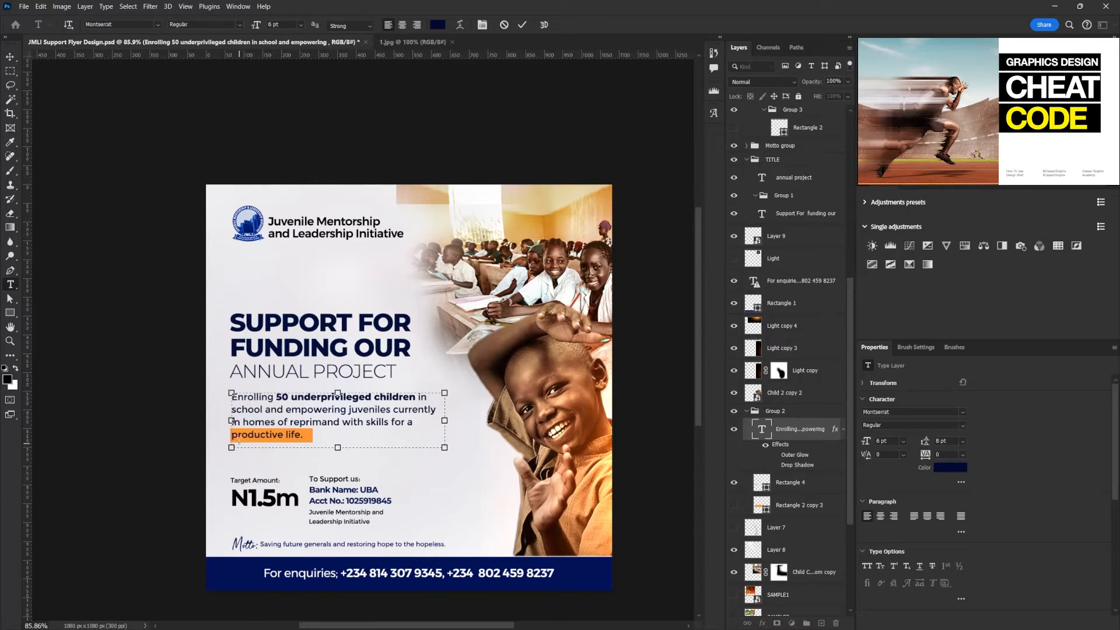
left_click_drag(410, 424, 424, 423)
key("BackSpace")
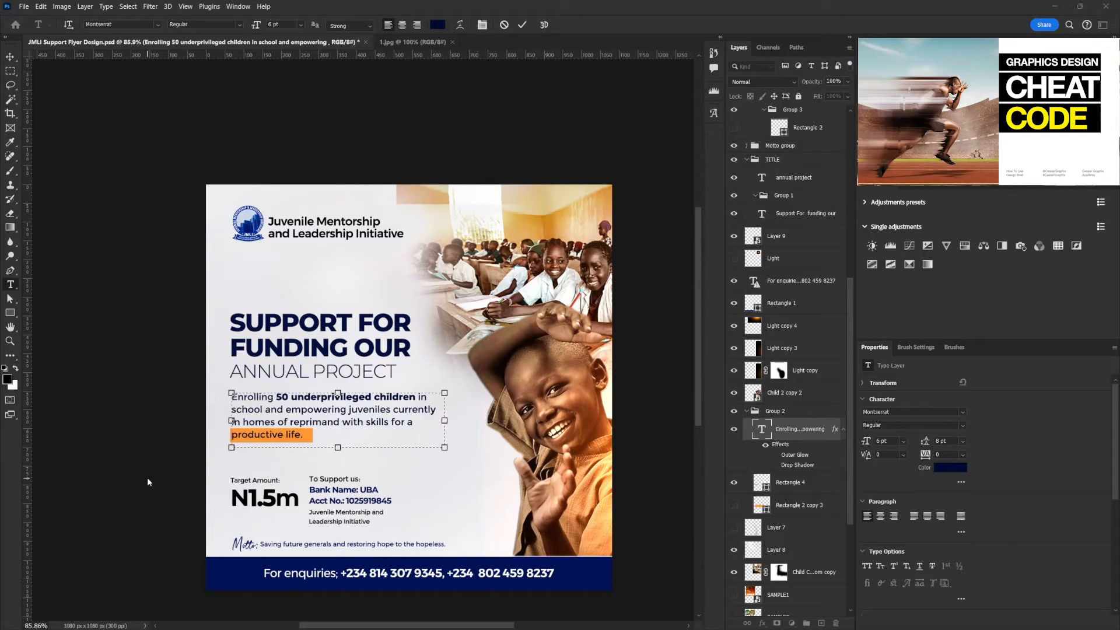
left_click(10, 59)
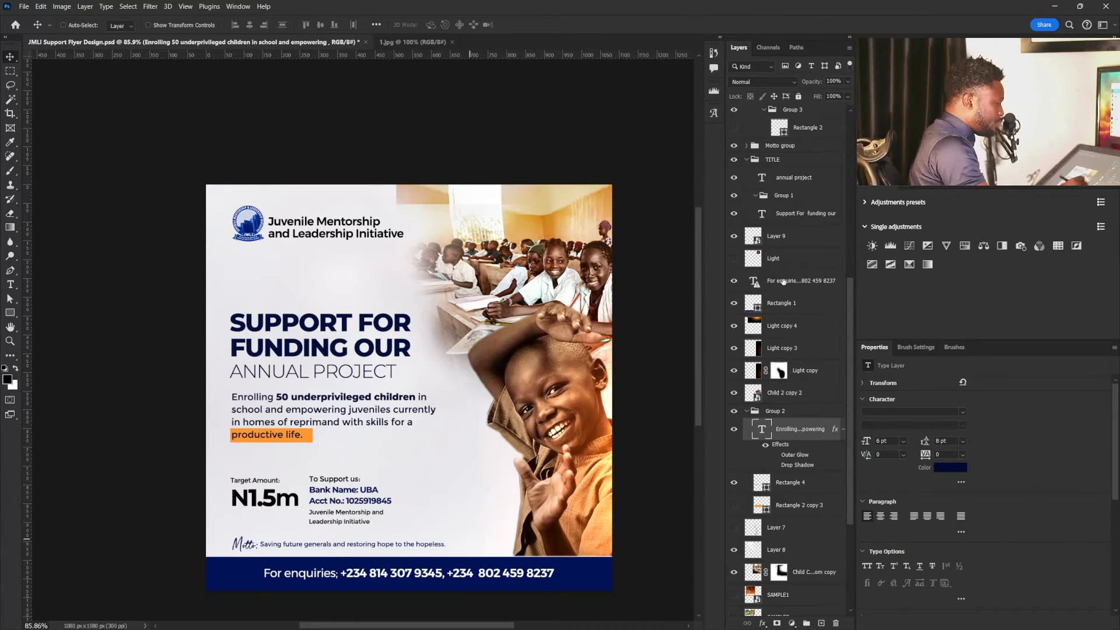
- Narrow the orange highlight rectangle to about 195 px so it fits the words "productive life."
left_click(787, 481)
key("ctrl+t")
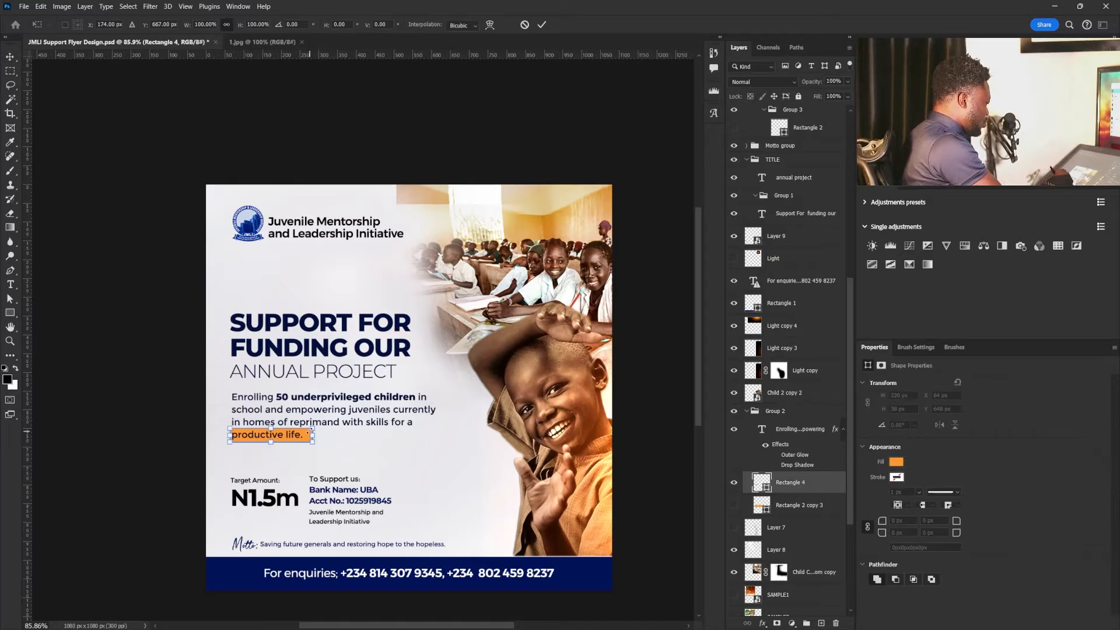
left_click_drag(313, 434, 304, 435)
key("Return")
- Hide and delete the script "Motto:" label layer in front of the "Saving future generals" line
scroll(477, 389, "down", 3)
scroll(477, 389, "up", 2)
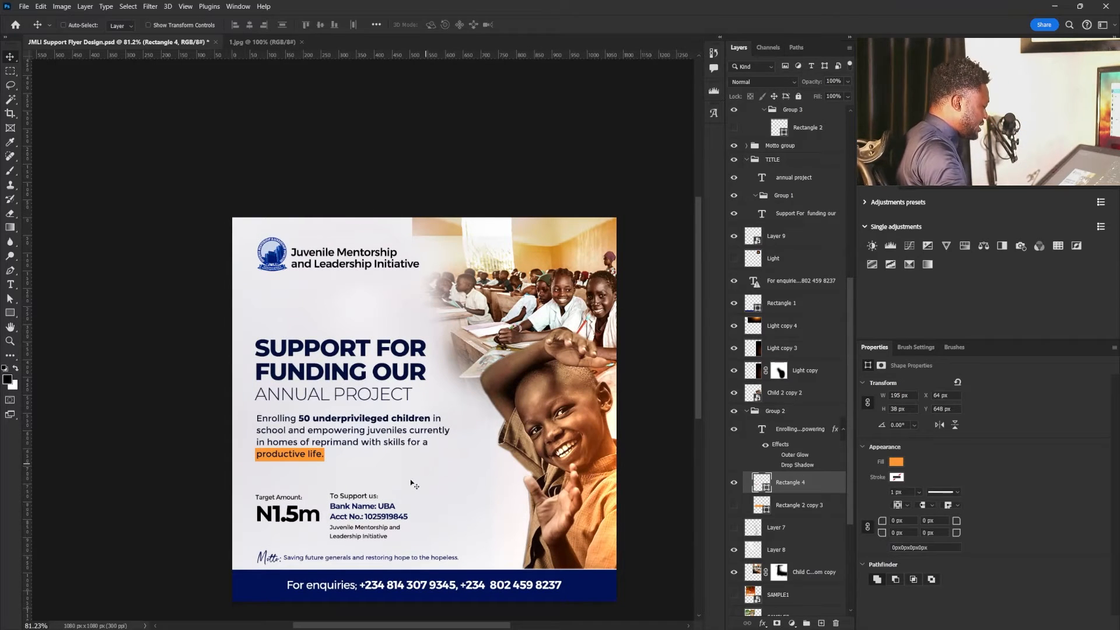
right_click(274, 558)
left_click(313, 572)
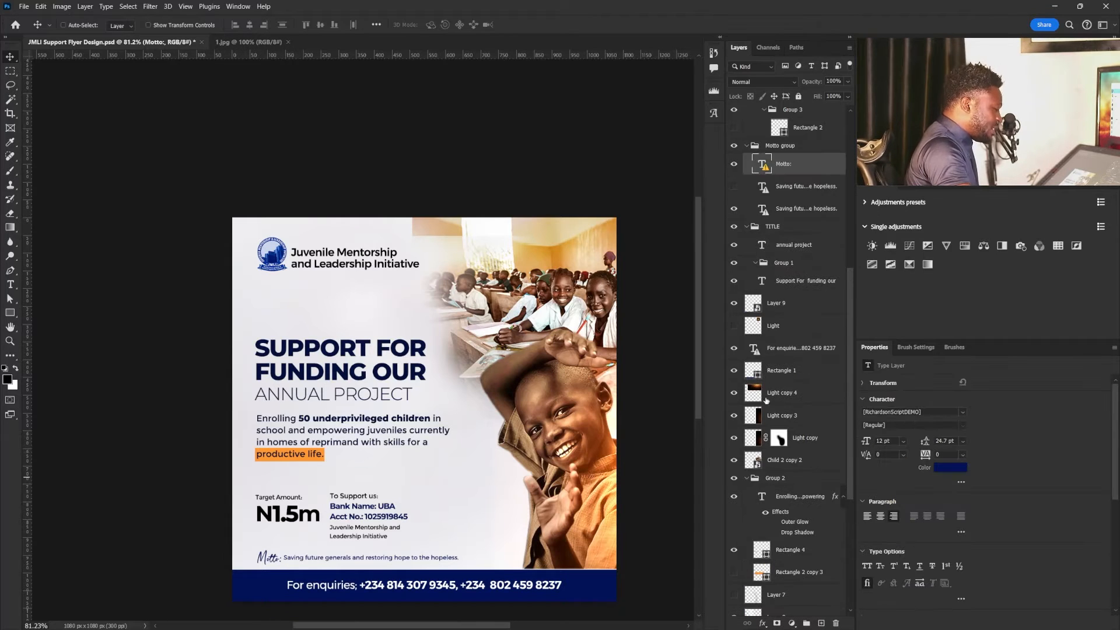
left_click(736, 166)
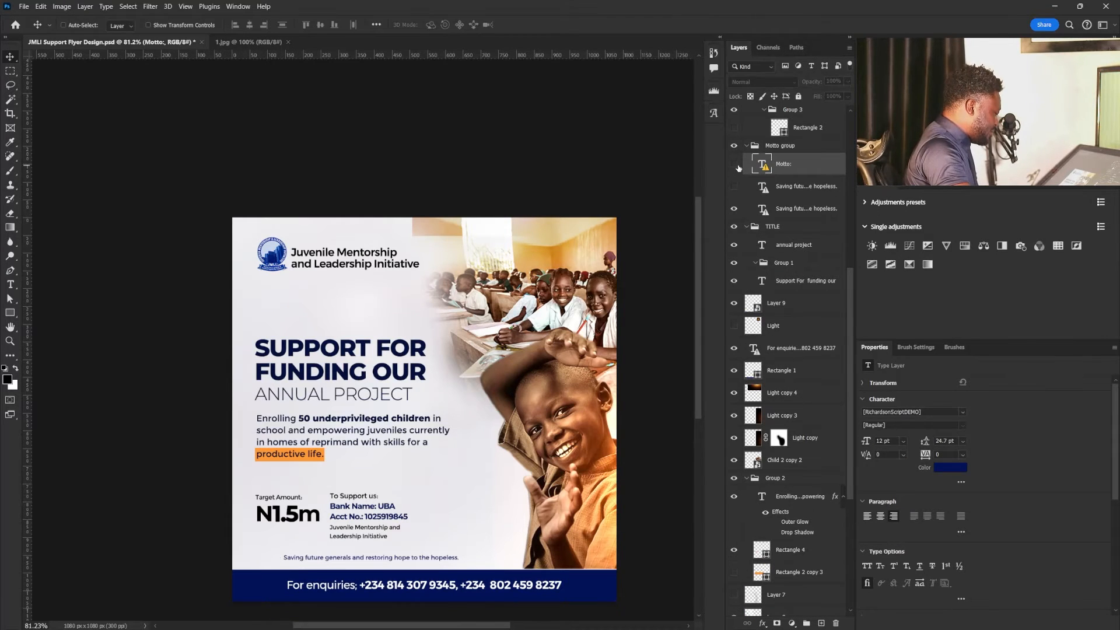
left_click_drag(784, 170, 837, 623)
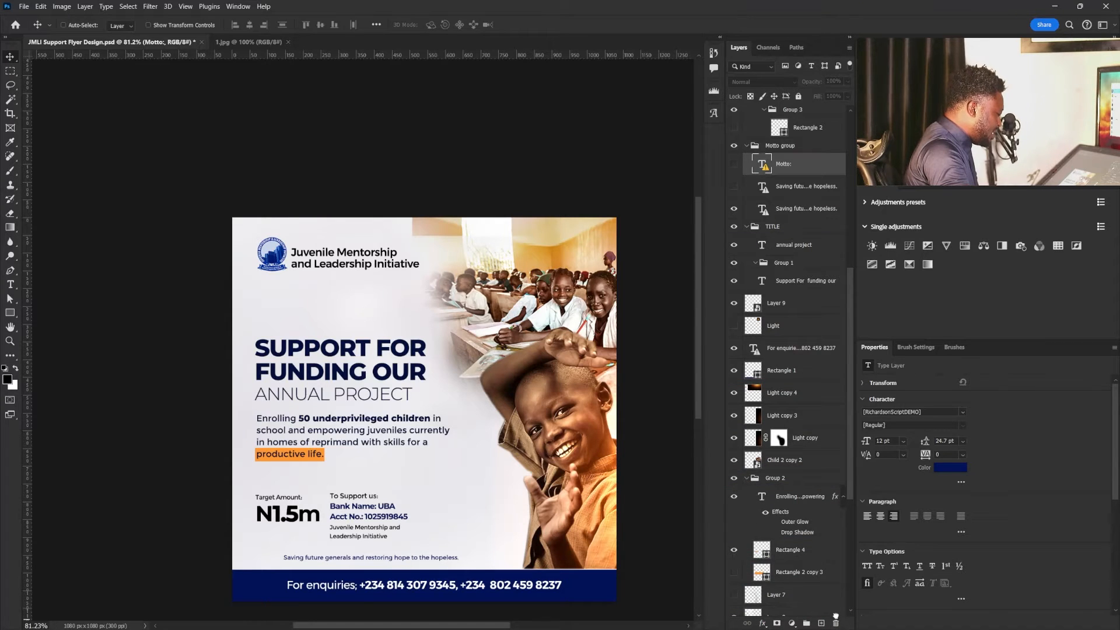
- Select the "Saving future generals and restoring hope to the hopeless." line above the footer and shift it toward the text margin
right_click(363, 560)
left_click(379, 569)
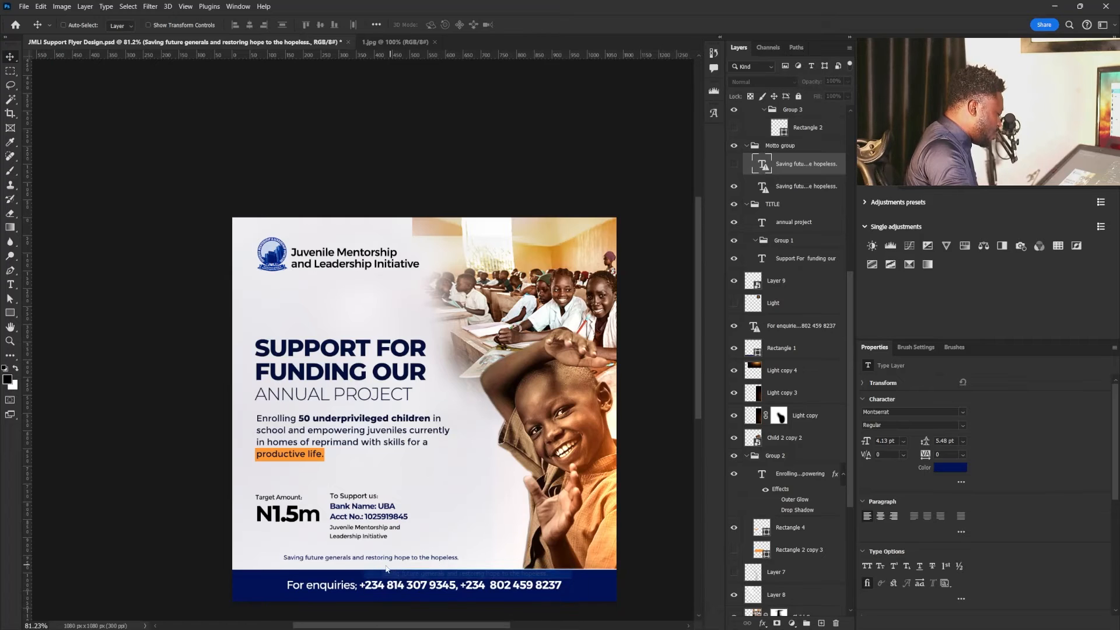
left_click_drag(360, 561, 334, 559)
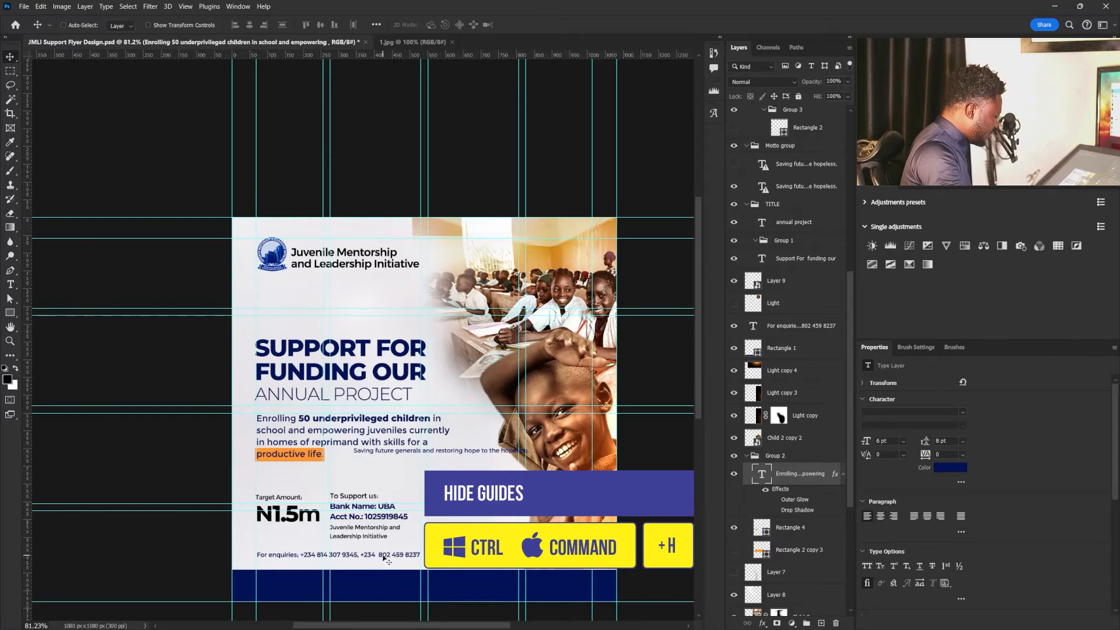
- Hide the guides and select the navy footer bar layer
key("ctrl+h")
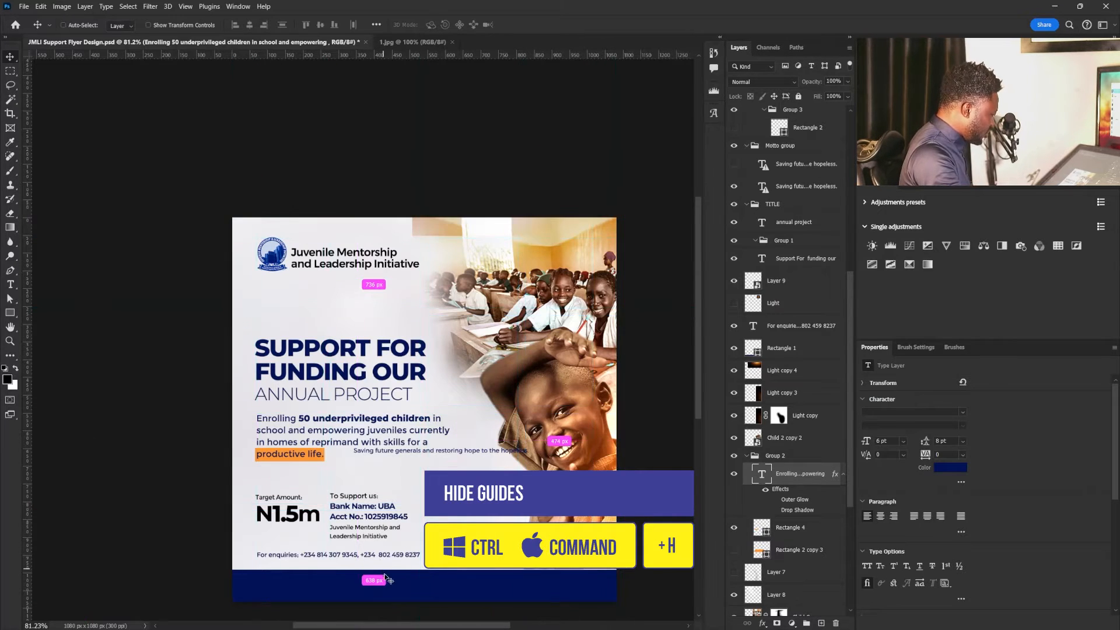
right_click(387, 573)
left_click(408, 580)
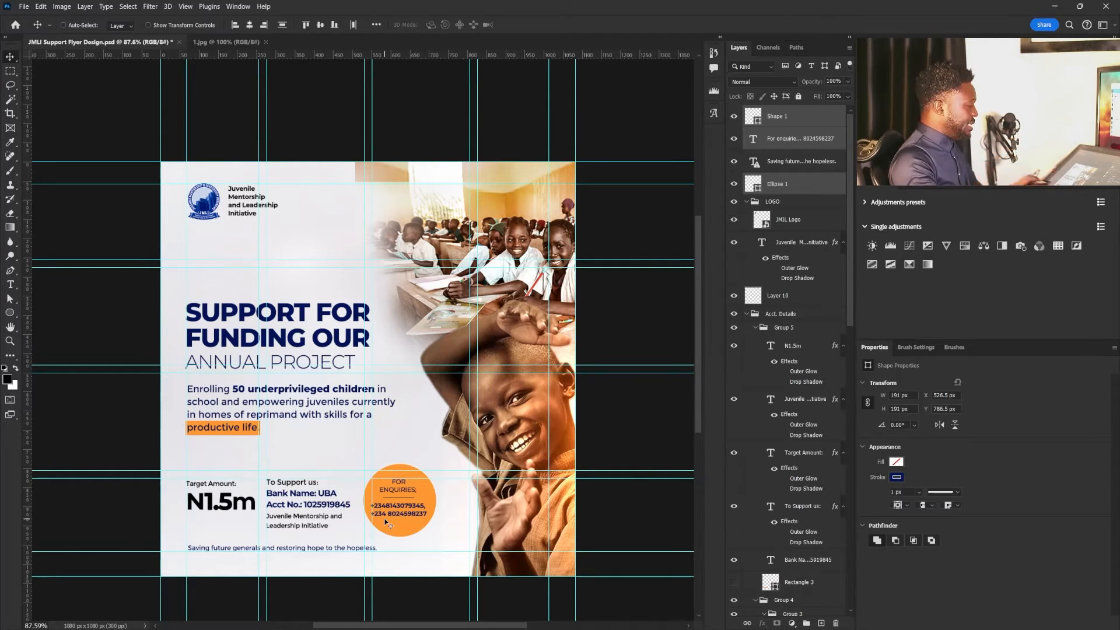
- Reposition the orange enquiries circle with its text and divider beside the account details, at about X 524.5 px, checking against the guides
left_click_drag(389, 516, 399, 519)
key("ctrl+semicolon")
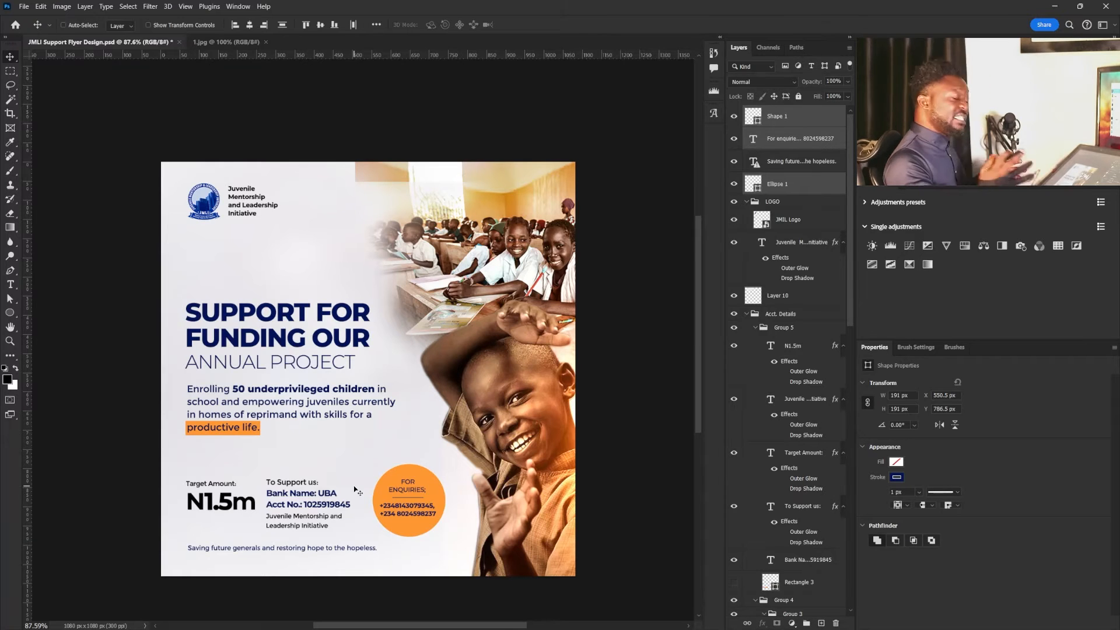
key("ctrl+semicolon")
left_click_drag(425, 505, 413, 506)
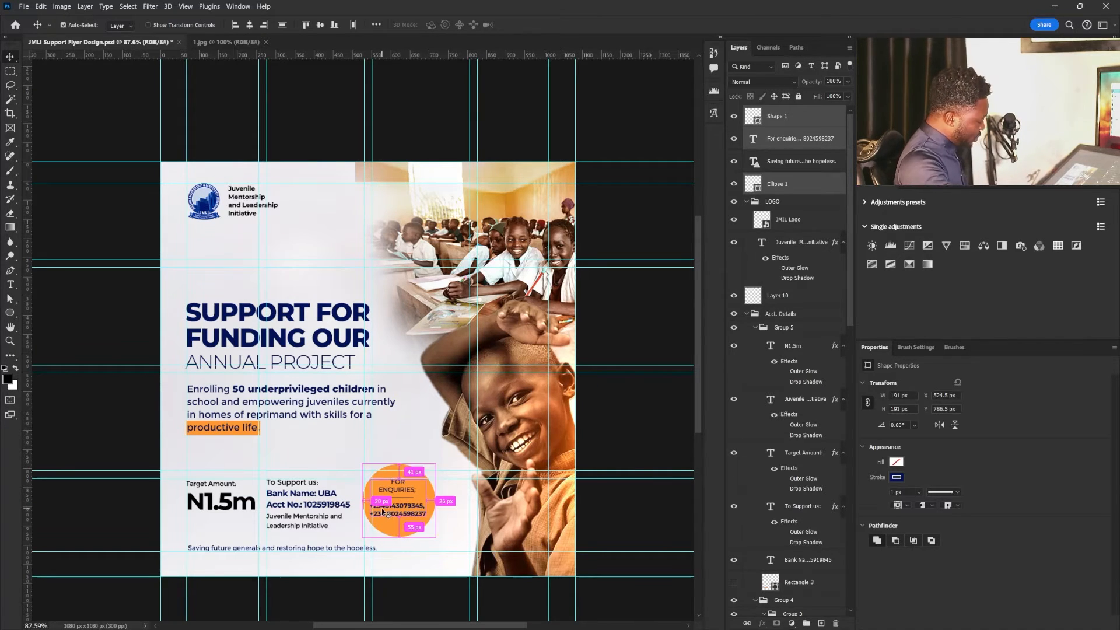
key("ctrl+semicolon")
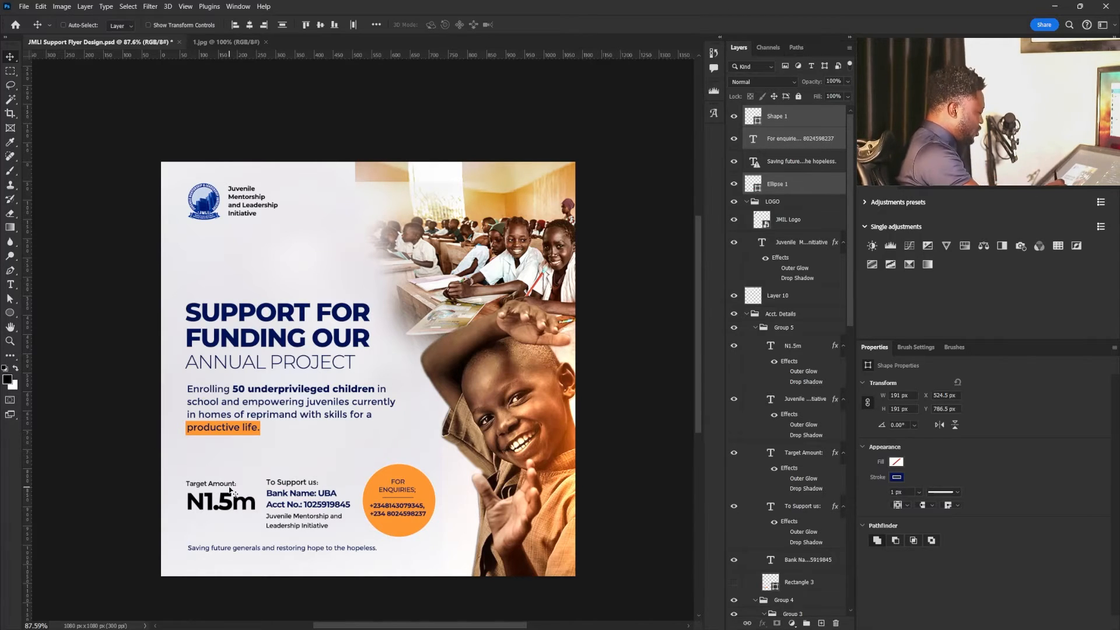
- Select the "Target Amount:" label and set its text colour to dark grey
right_click(239, 507)
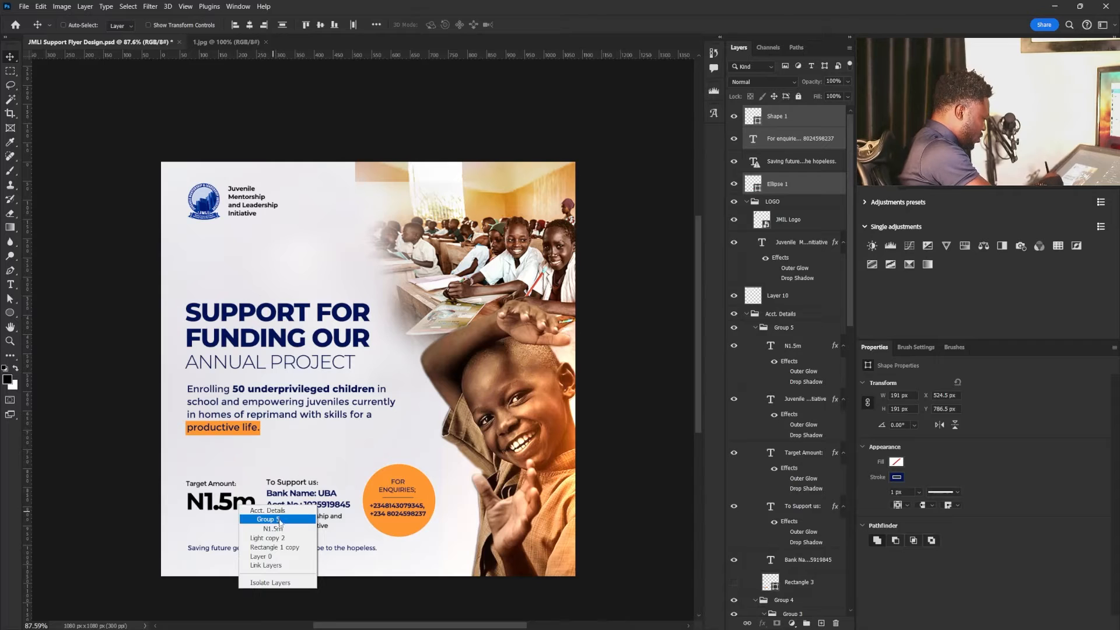
left_click(232, 491)
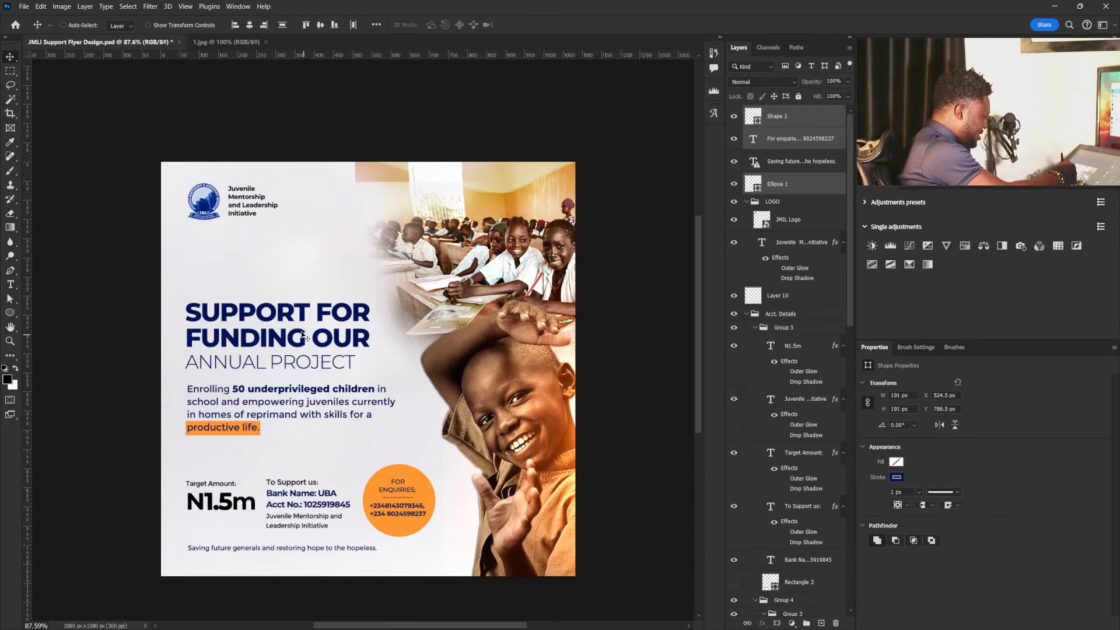
right_click(218, 484)
left_click(277, 508)
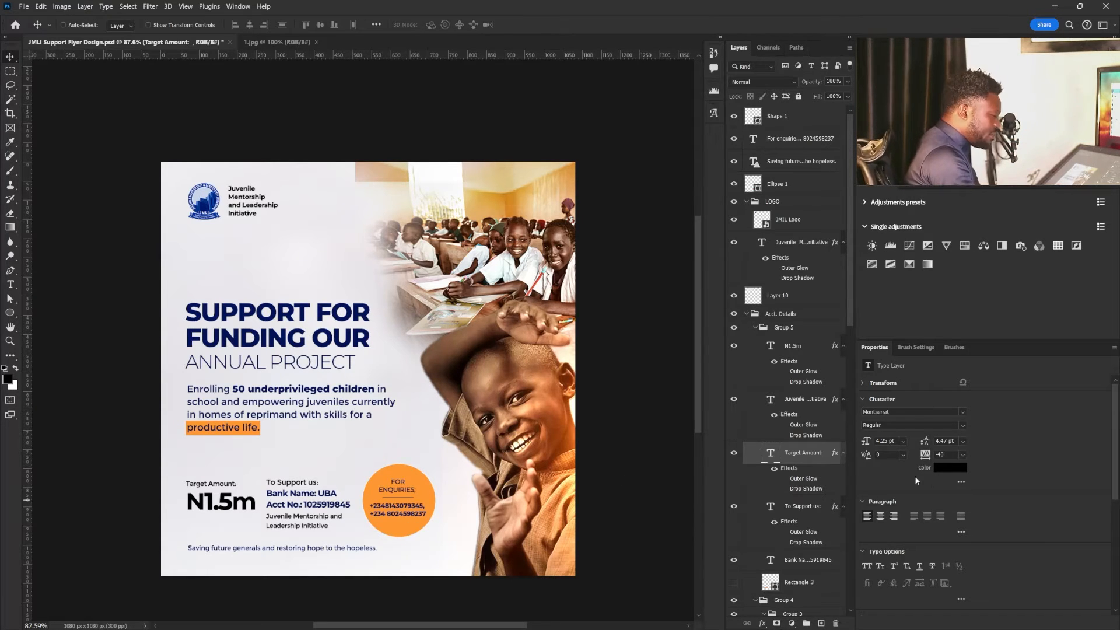
left_click(949, 467)
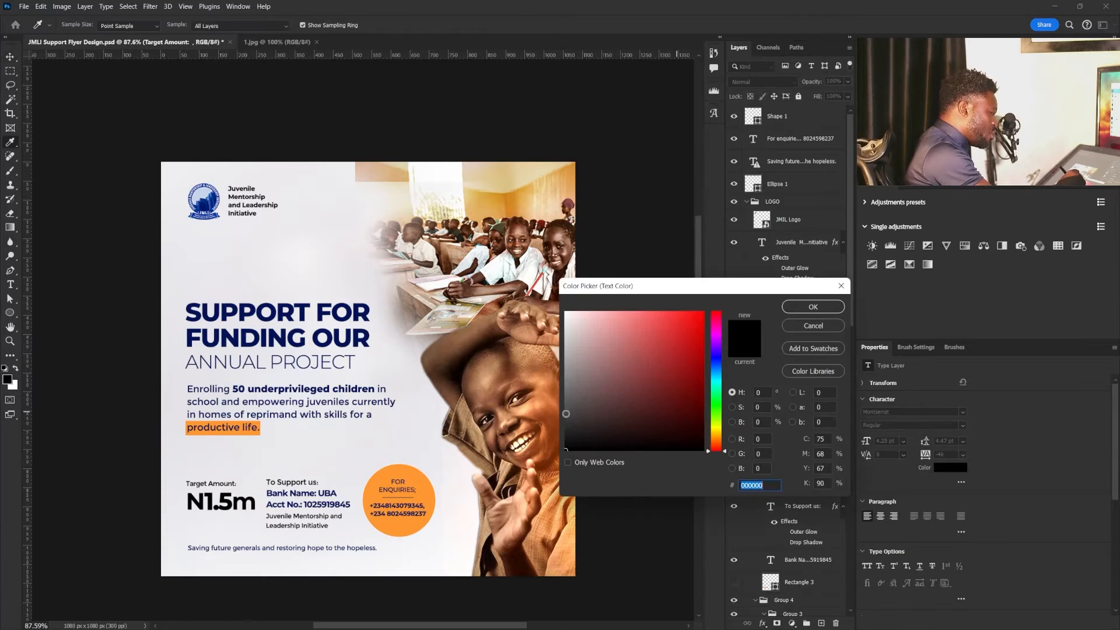
left_click(575, 536)
left_click(565, 415)
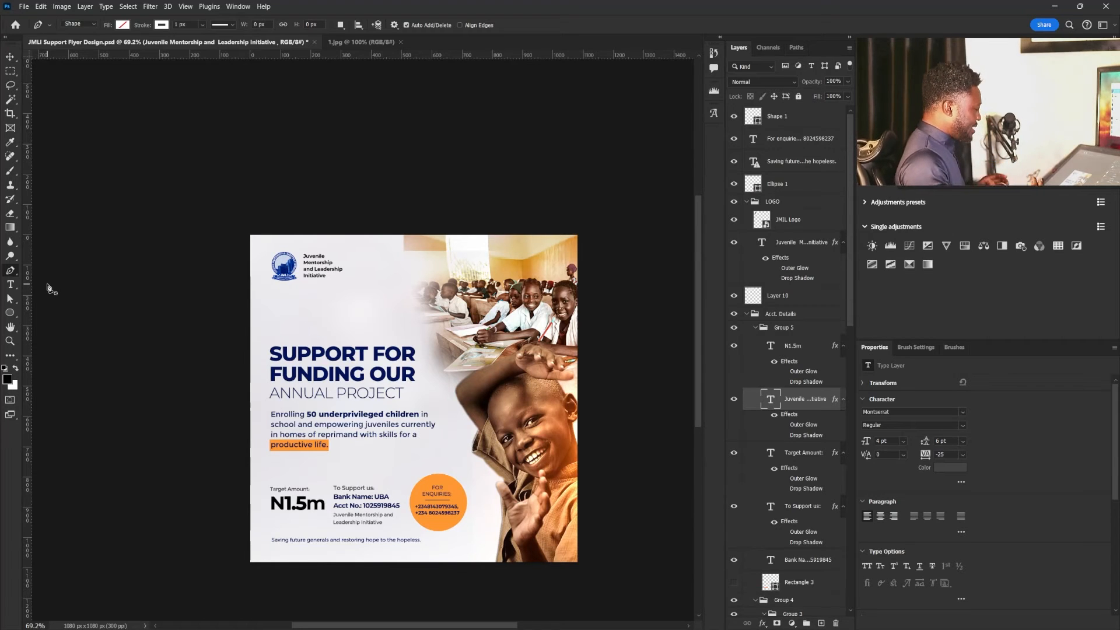
- Draw a horizontal line about 144 px long below "N1.5m" with the Pen tool and give it a 1 px orange stroke
left_click_drag(299, 509, 364, 496)
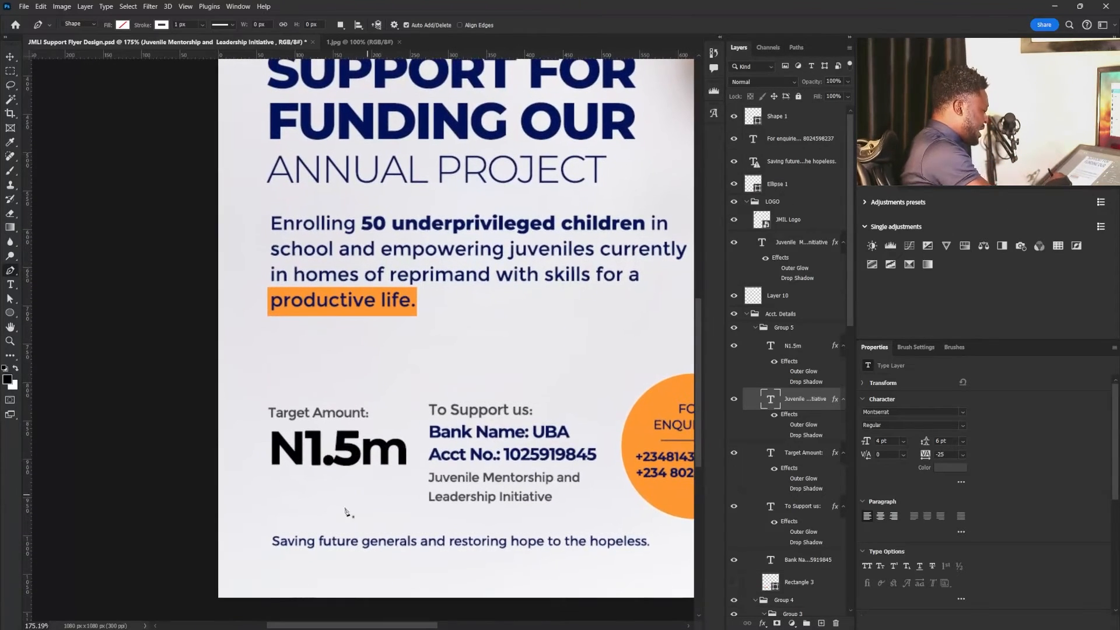
left_click(274, 493)
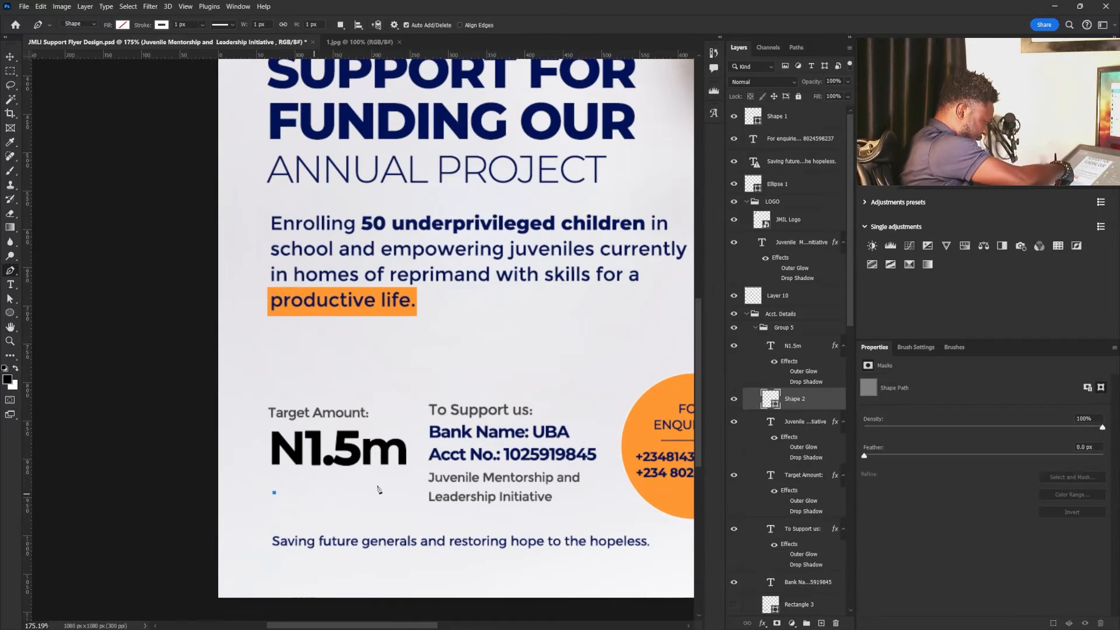
left_click(384, 493)
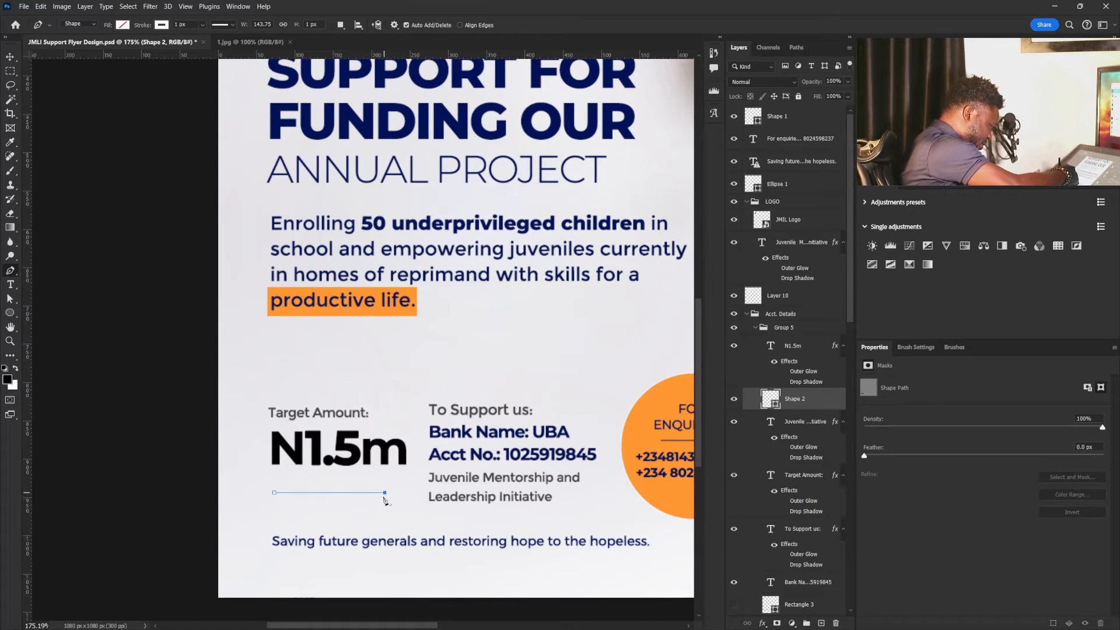
left_click(162, 25)
left_click(124, 82)
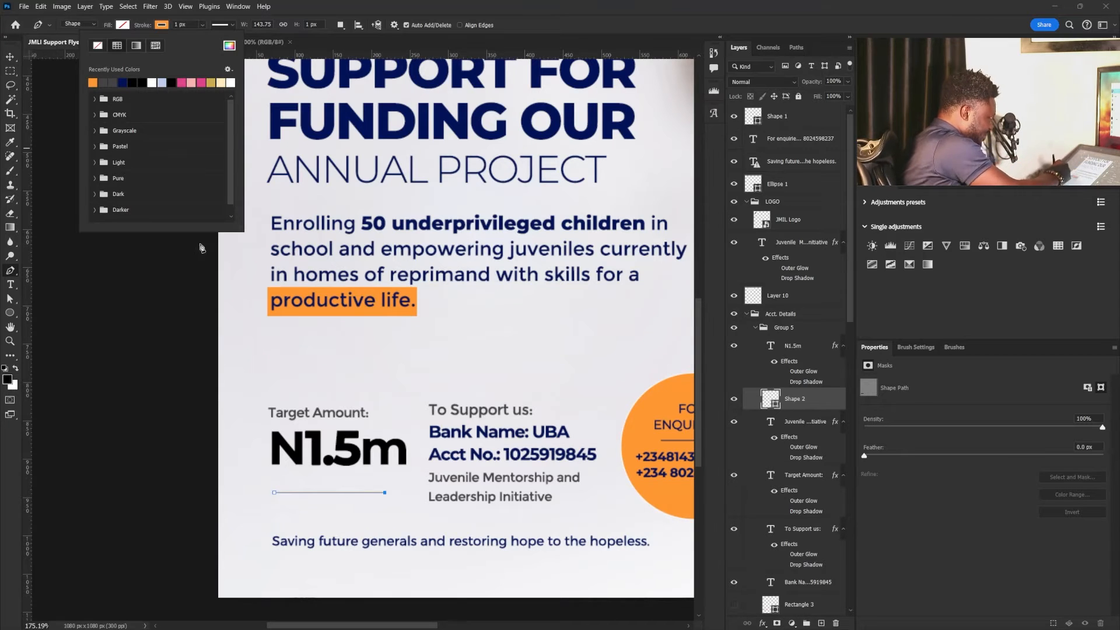
left_click(10, 57)
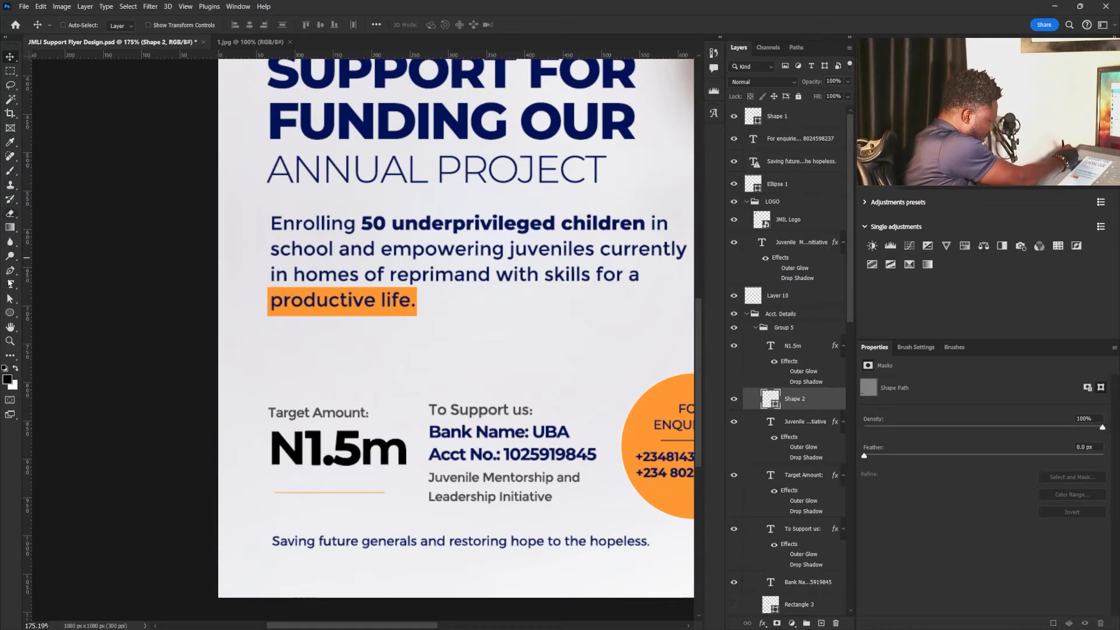
- Bring up the choice of shape-drawing tools
left_click(11, 312)
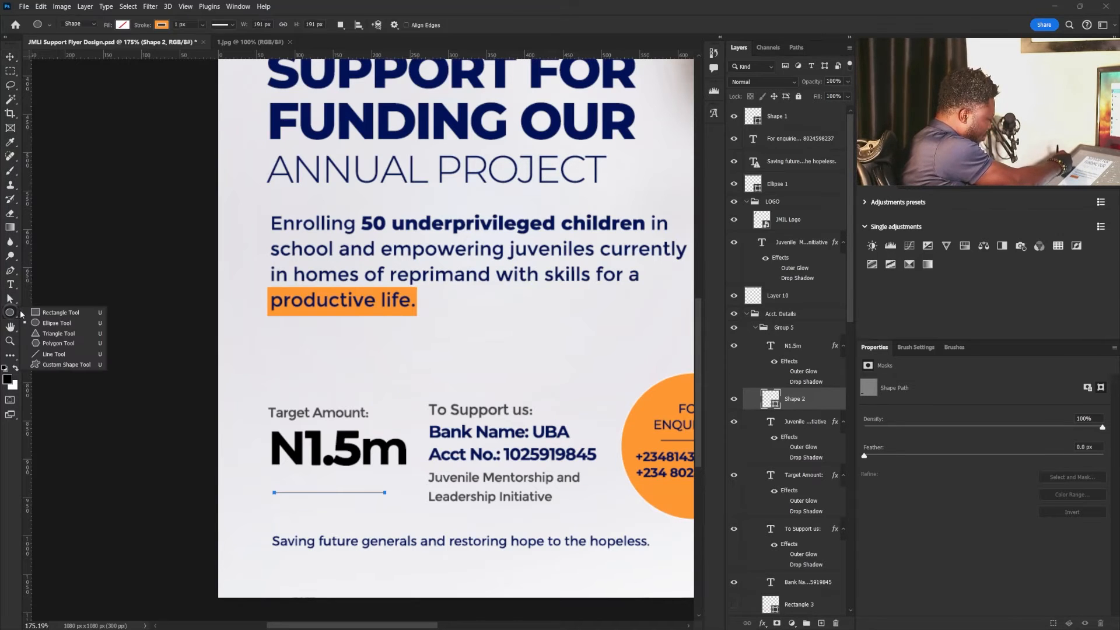
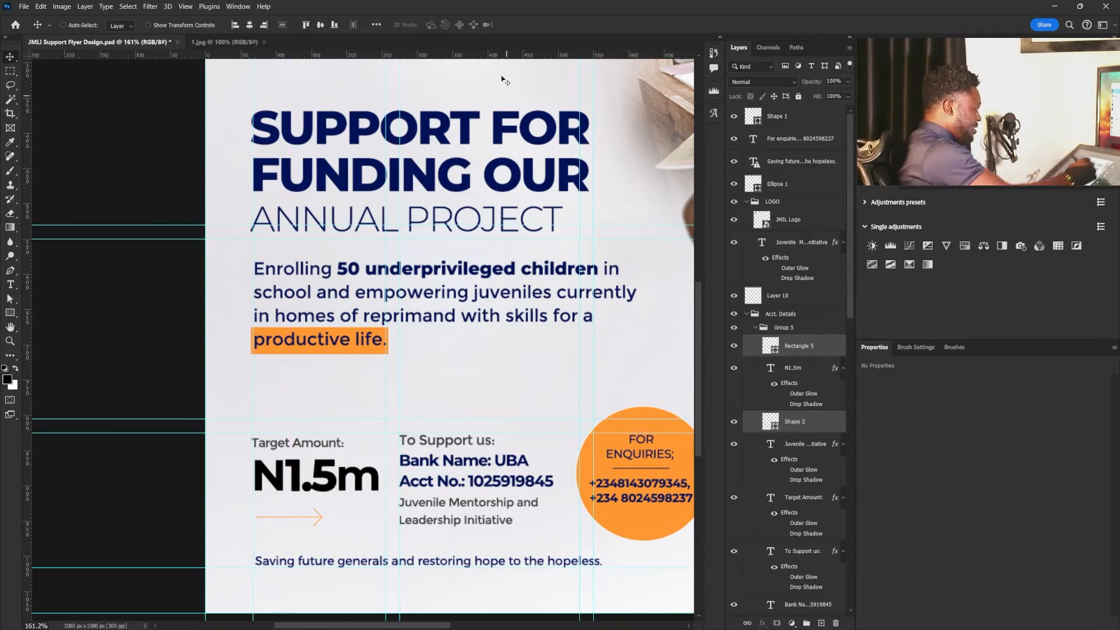
- Place a horizontal guide at the bottom of the account details and try guides at the right edge and baseline of "N1.5m"
left_click_drag(506, 56, 512, 522)
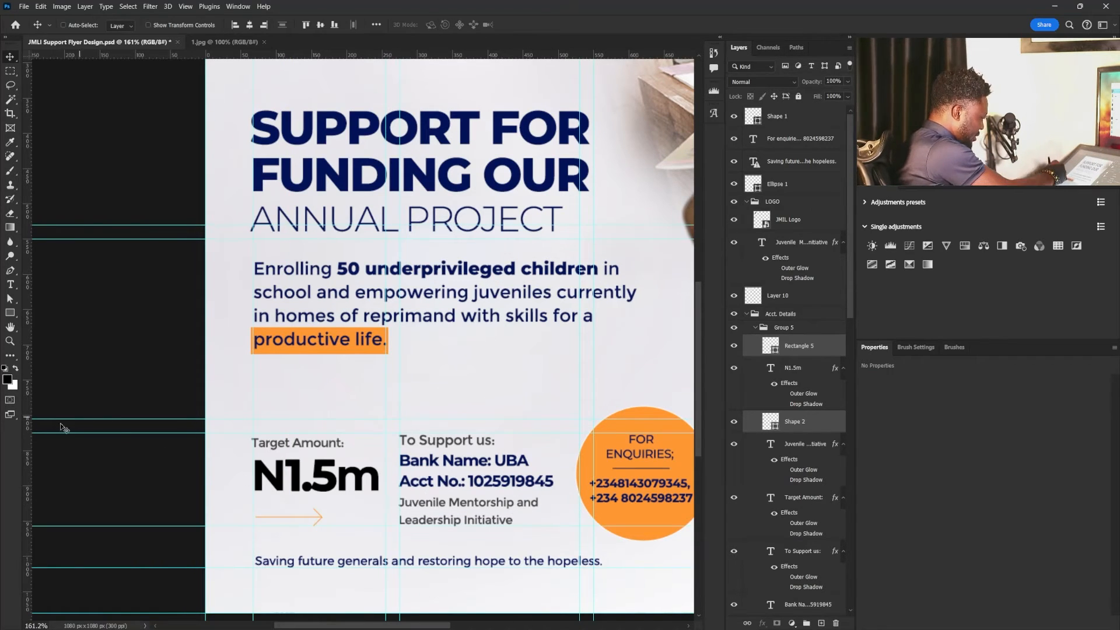
left_click_drag(28, 460, 379, 457)
left_click_drag(306, 487, 301, 520)
key("ctrl+z")
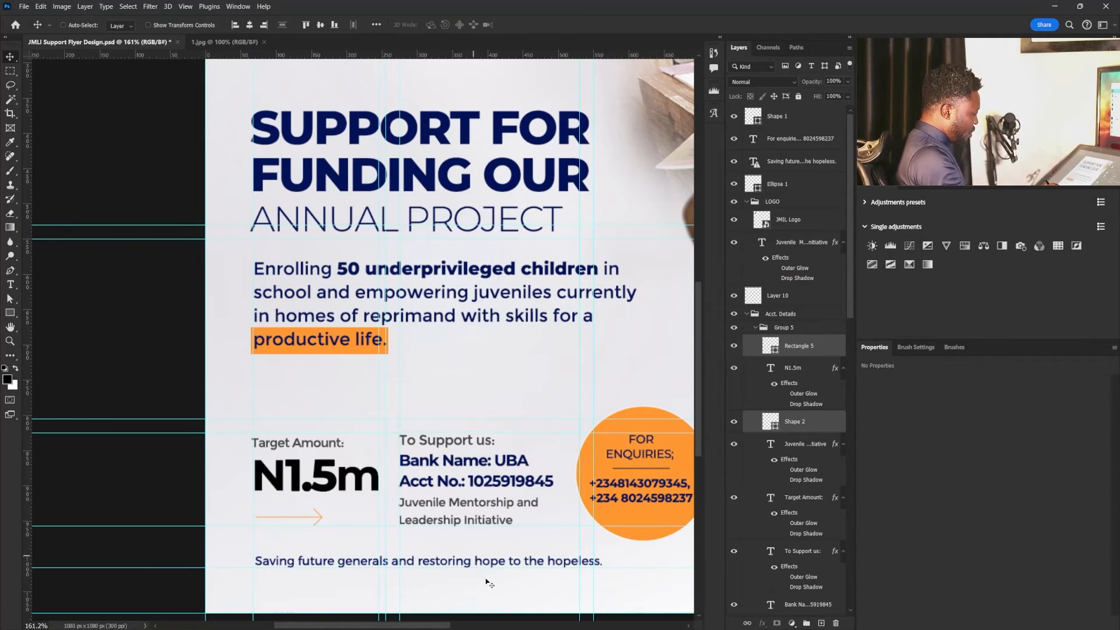
left_click_drag(375, 527, 366, 492)
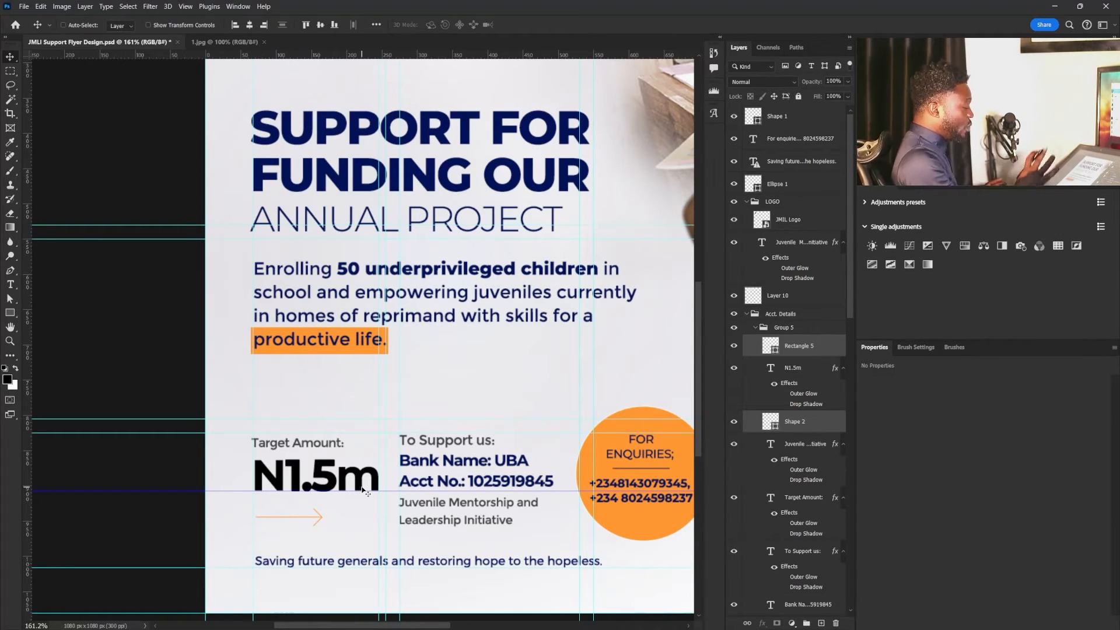
key("ctrl")
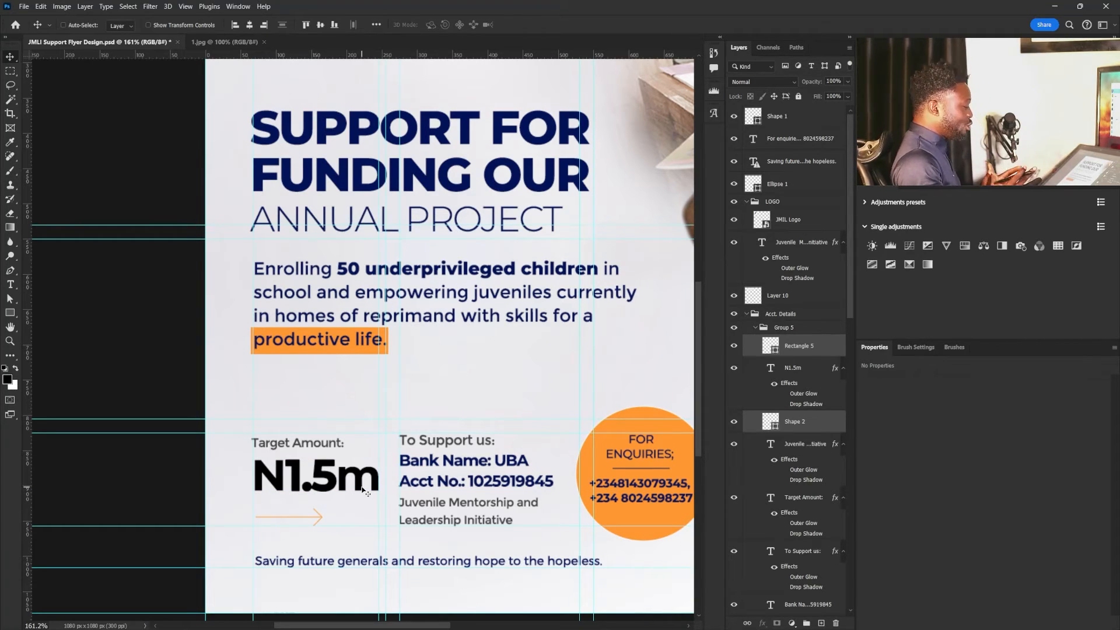
key("ctrl")
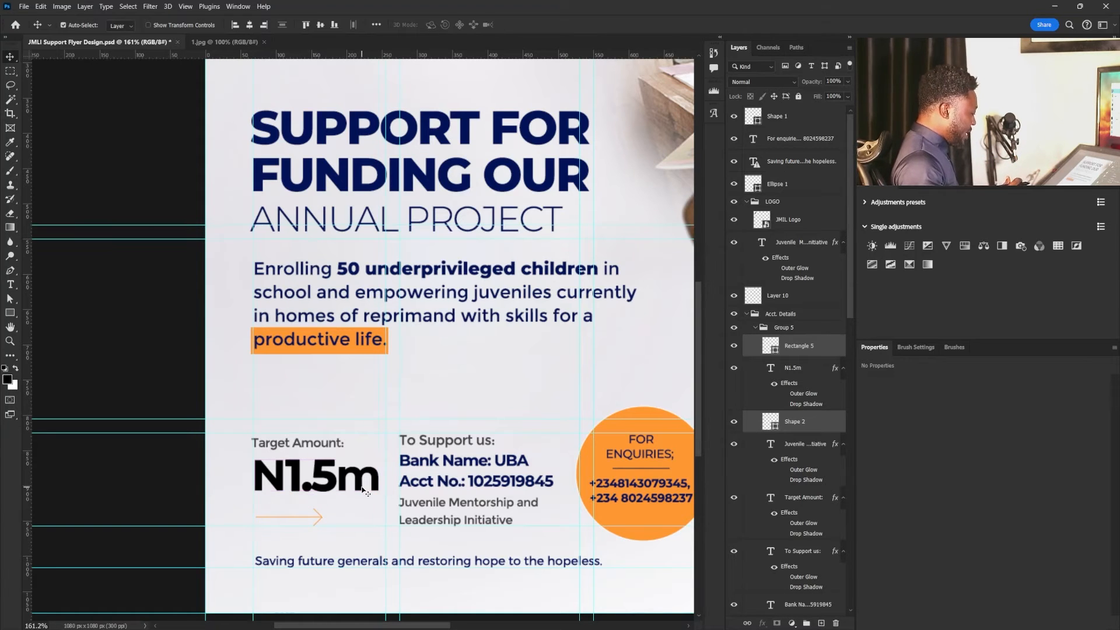
- Hide the guides and bring the whole flyer into view
left_click_drag(528, 395, 501, 417)
left_click_drag(551, 411, 436, 494)
key("ctrl+h")
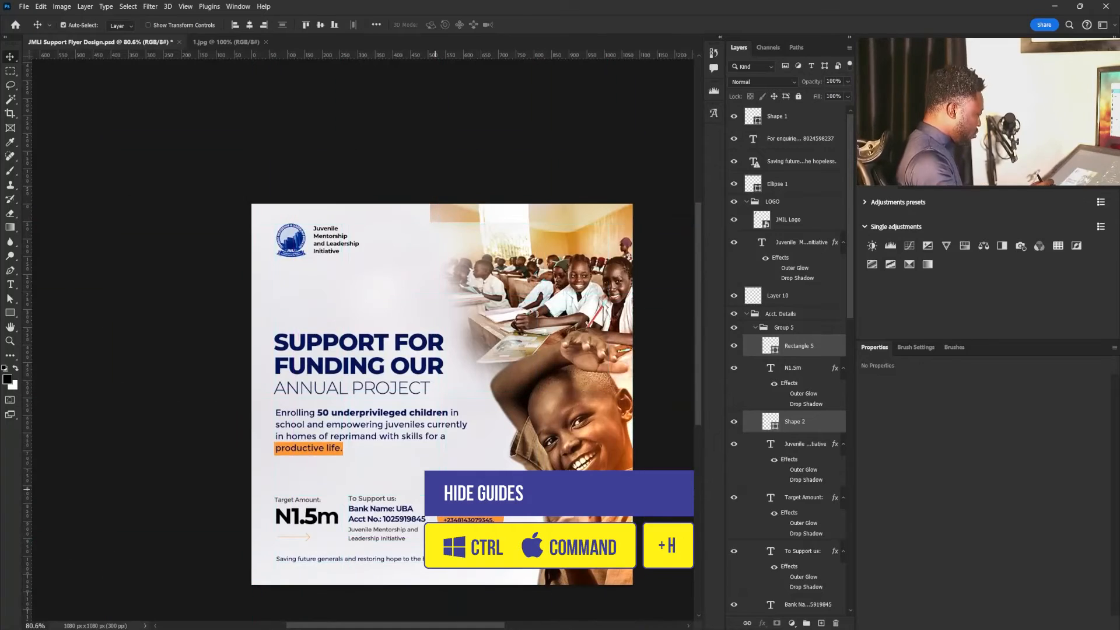
mouse_move(522, 418)
left_mouse_down()
mouse_move(506, 418)
mouse_move(525, 418)
left_mouse_up()
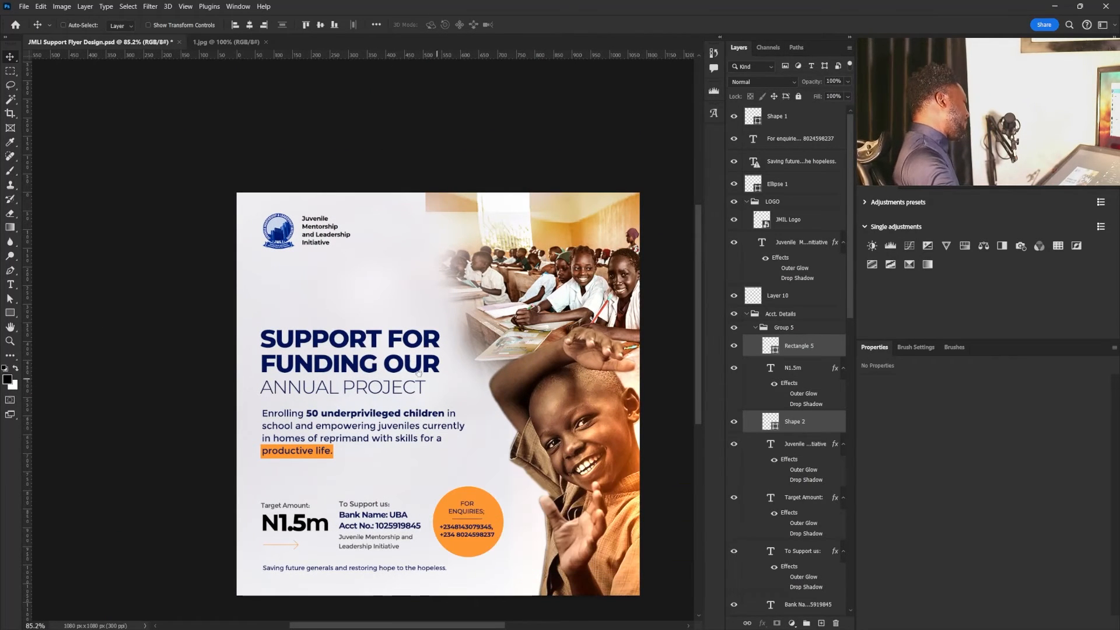
- Review the layout by hiding and restoring the TITLE group, and toggle the visibility of the branch image layer
right_click(375, 345)
right_click(362, 338)
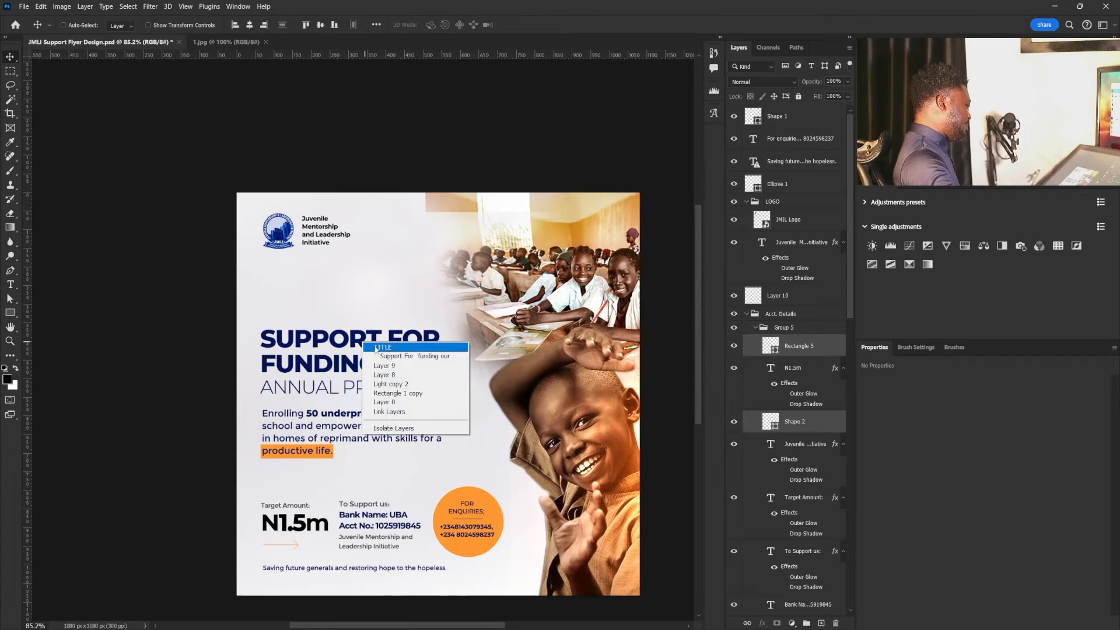
left_click(414, 352)
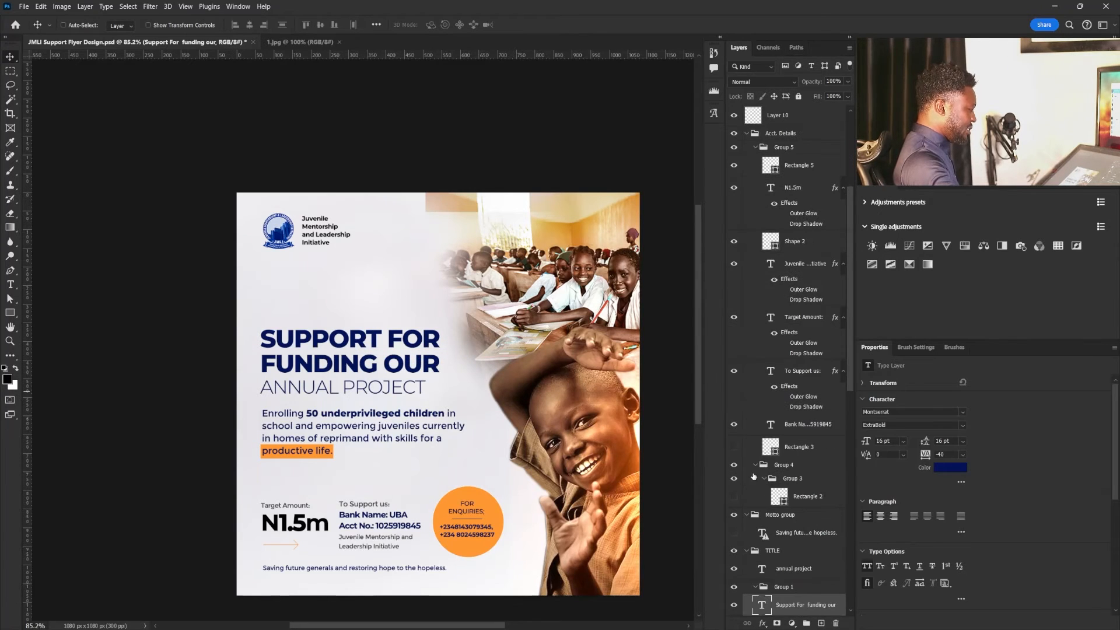
right_click(369, 357)
left_click(389, 362)
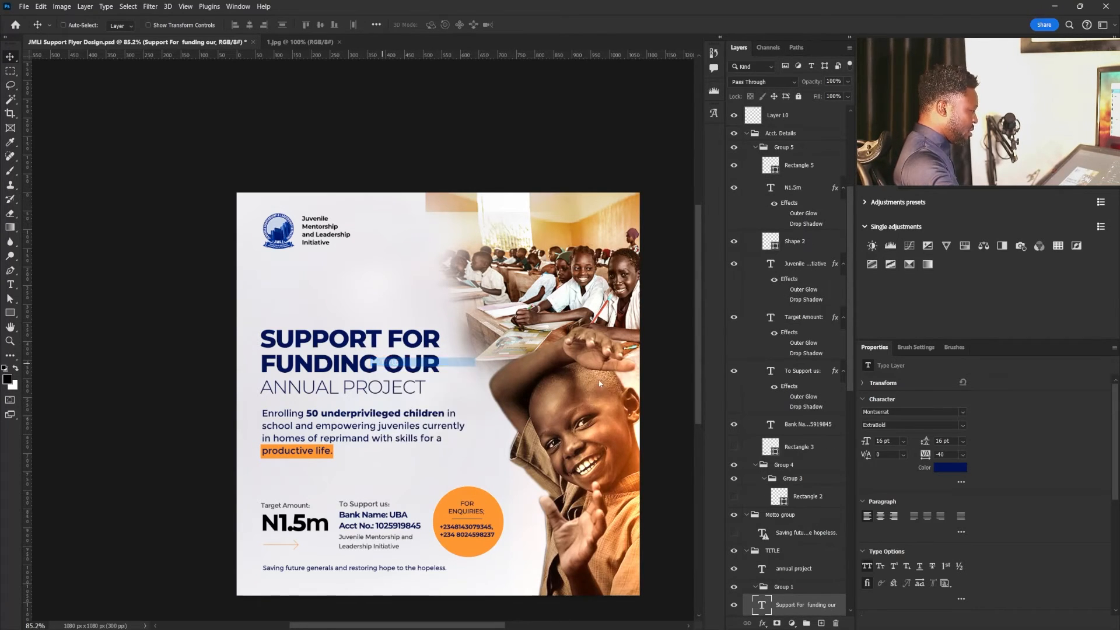
left_click(734, 550)
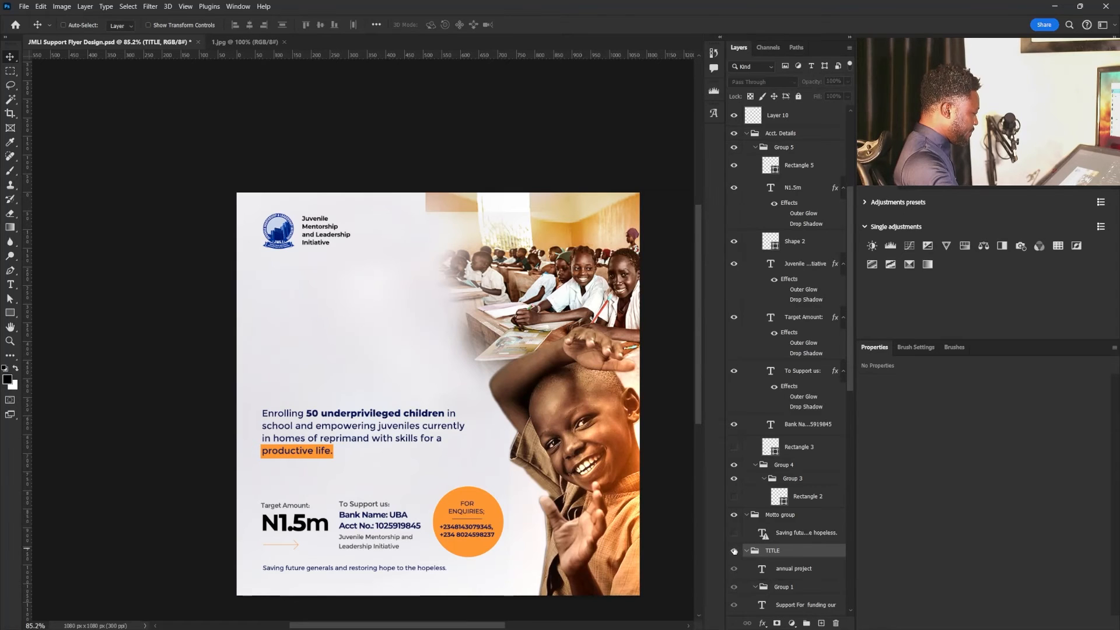
left_click(734, 551)
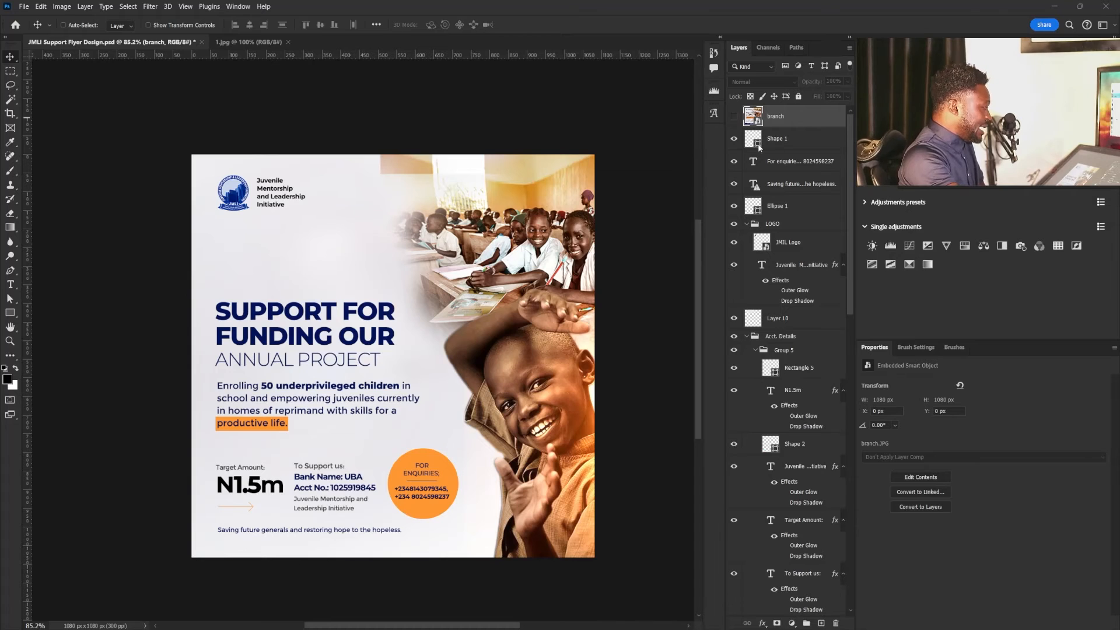
left_click(733, 118)
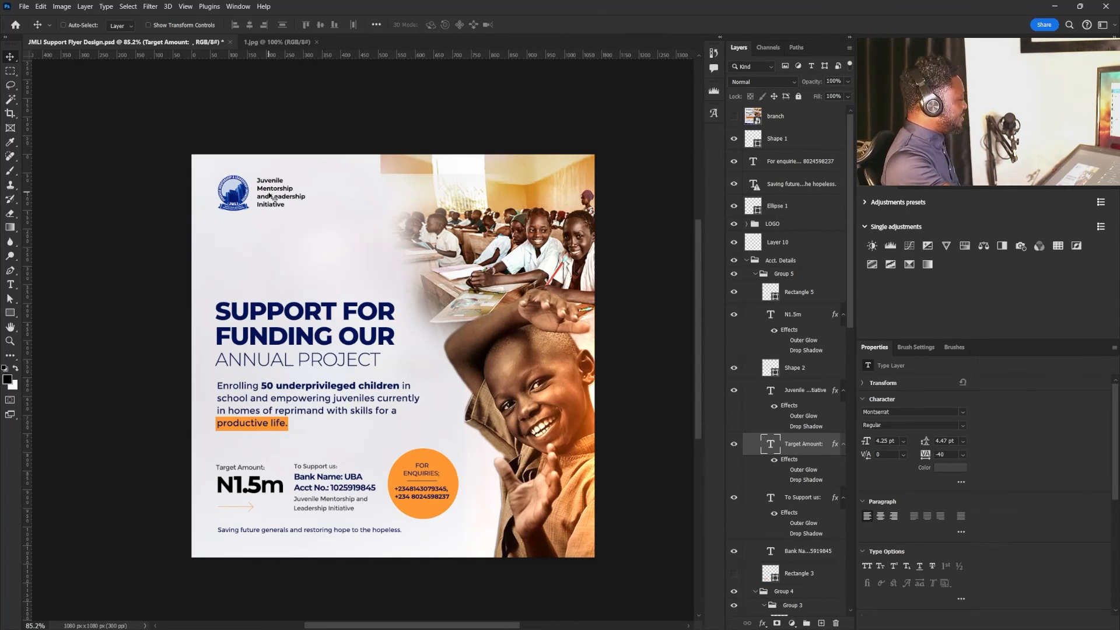
- Select the logo artwork, and lower the dark blue rectangle to about Y 176 px to uncover the flyer's header
right_click(235, 191)
left_click(255, 196)
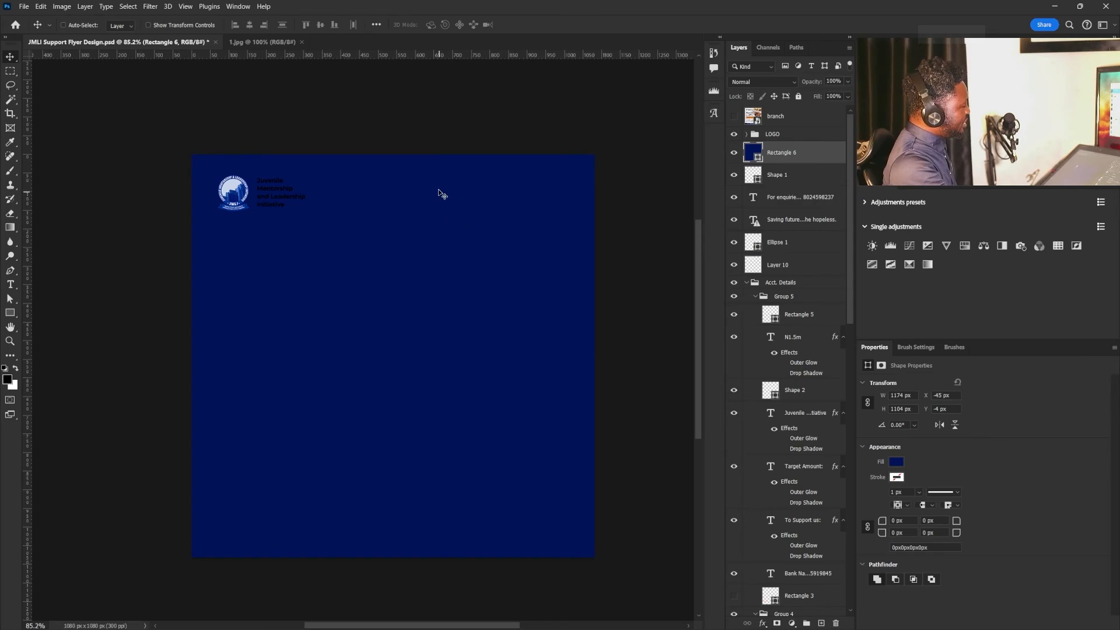
left_click_drag(439, 179, 442, 245)
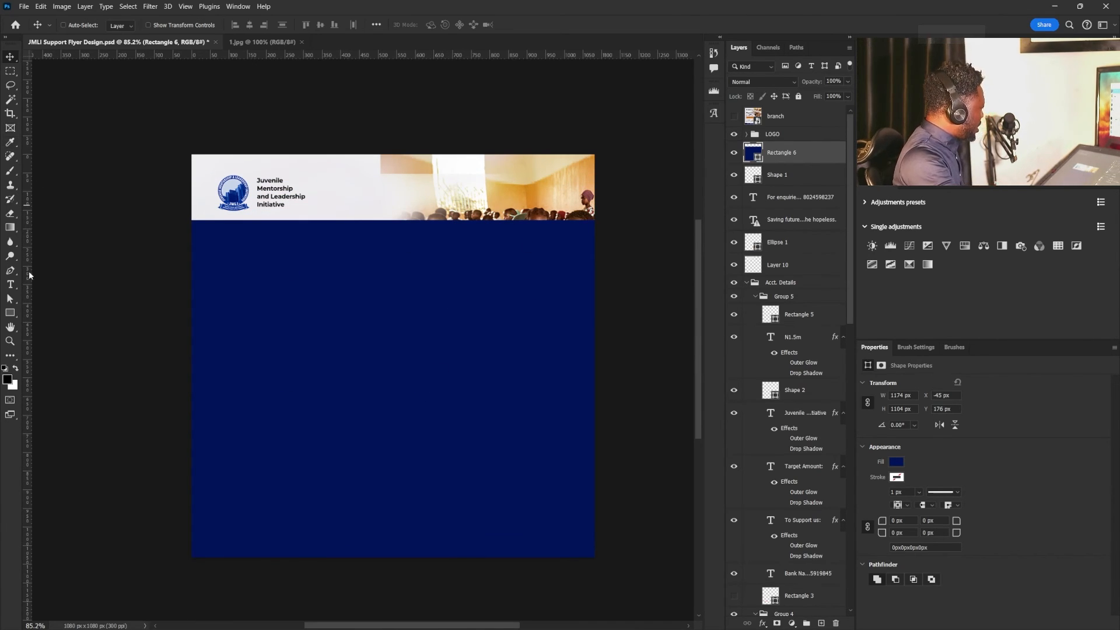
- Draw a rectangle about 1128 by 217 px across the header on a new layer above Shape 1 and fill it white
left_click(10, 313)
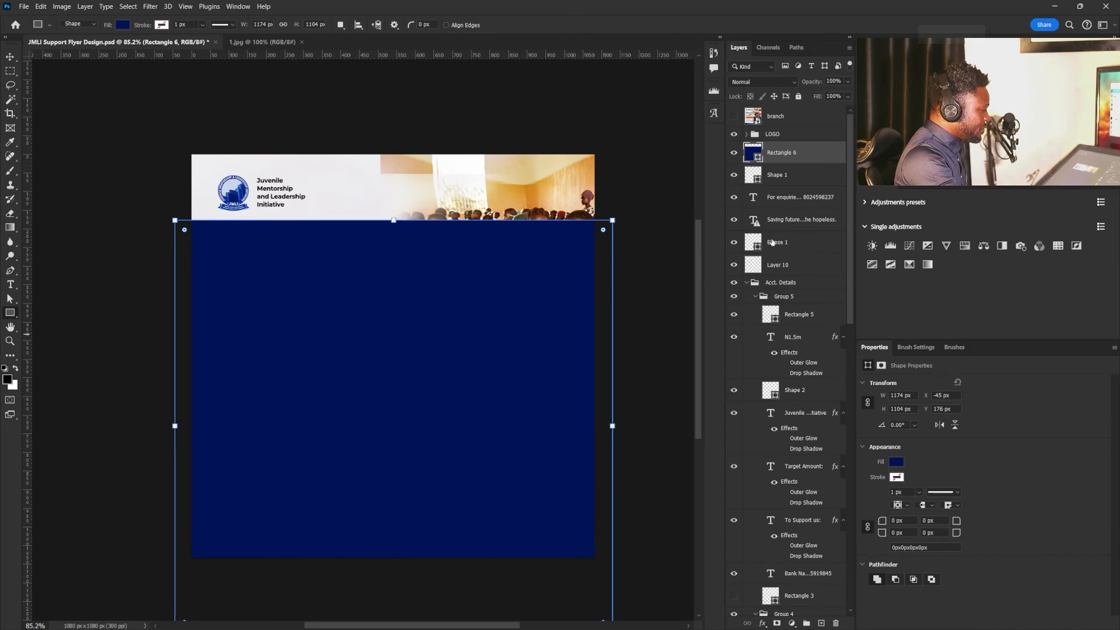
left_click(780, 175)
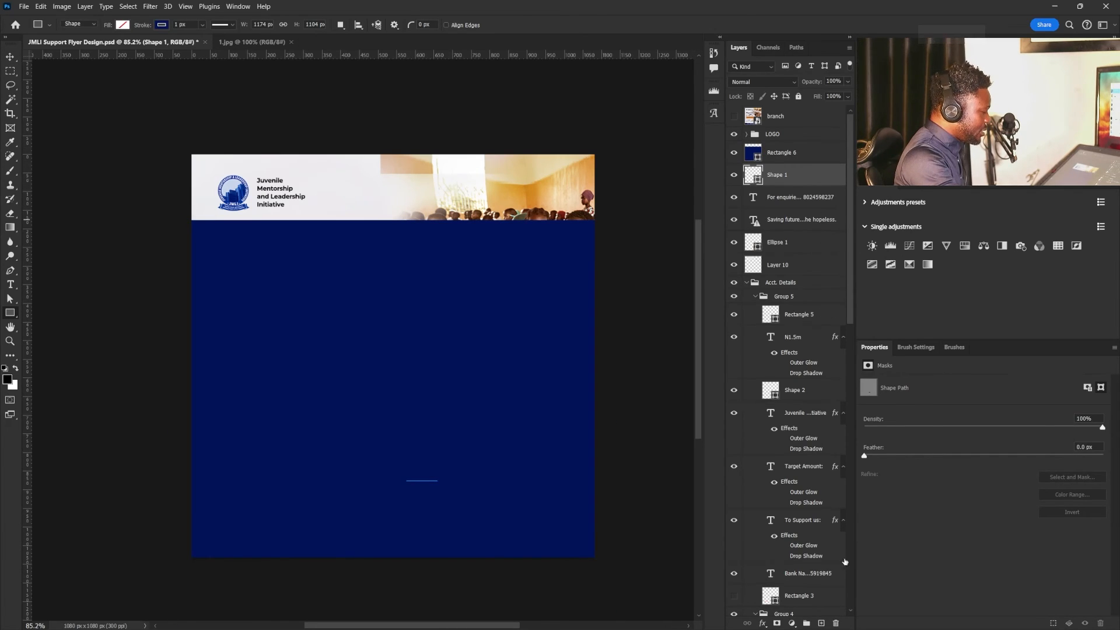
left_click(821, 623)
left_click_drag(185, 146, 604, 228)
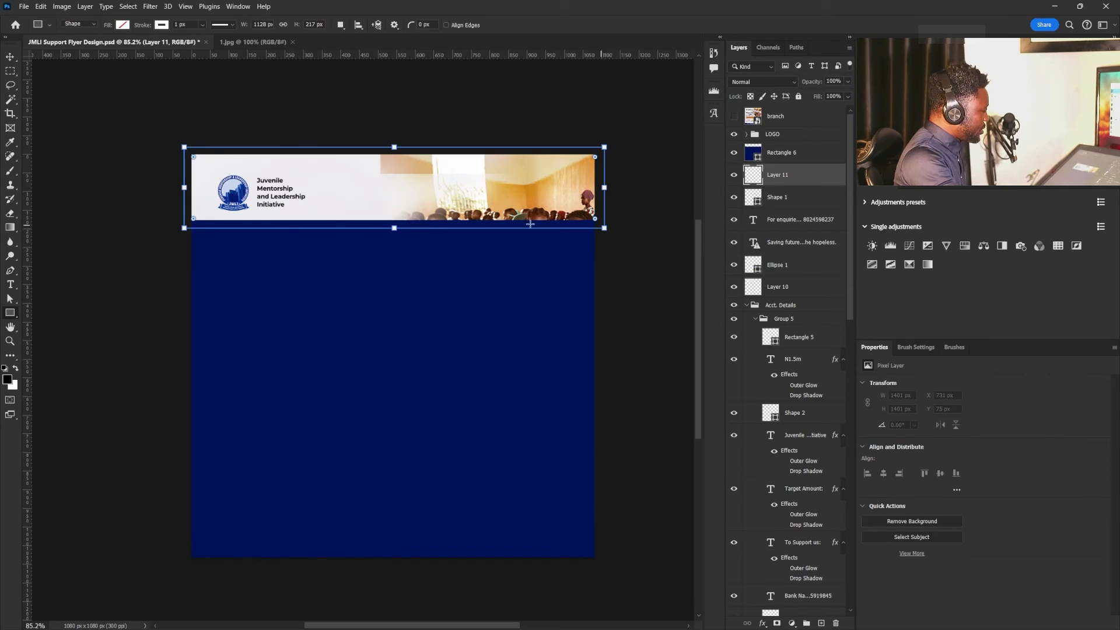
left_click(122, 25)
left_click(113, 82)
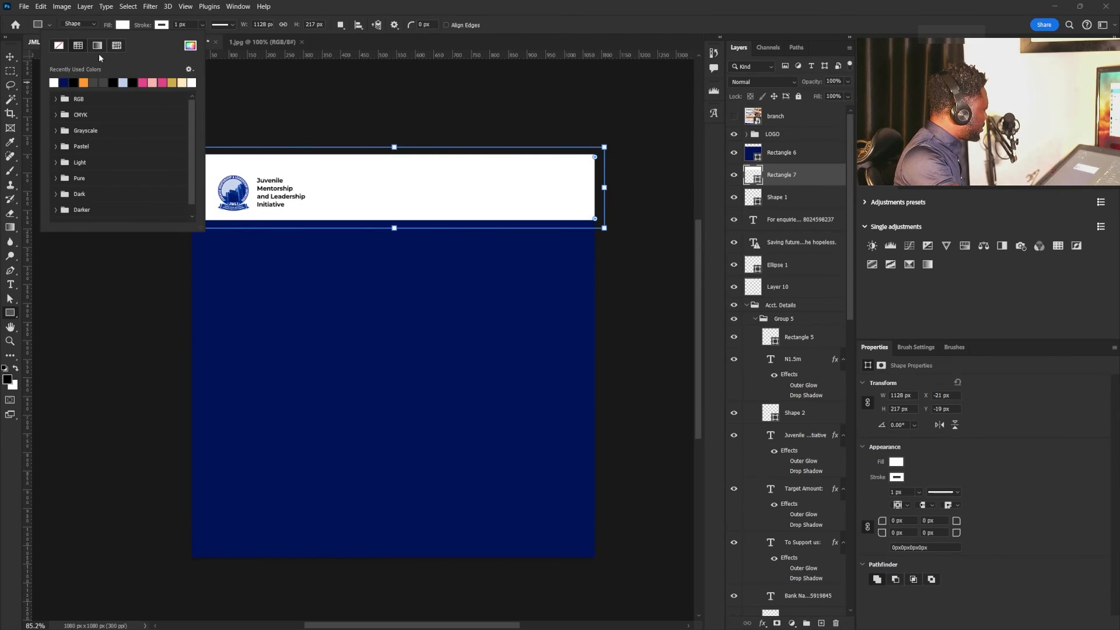
key("v")
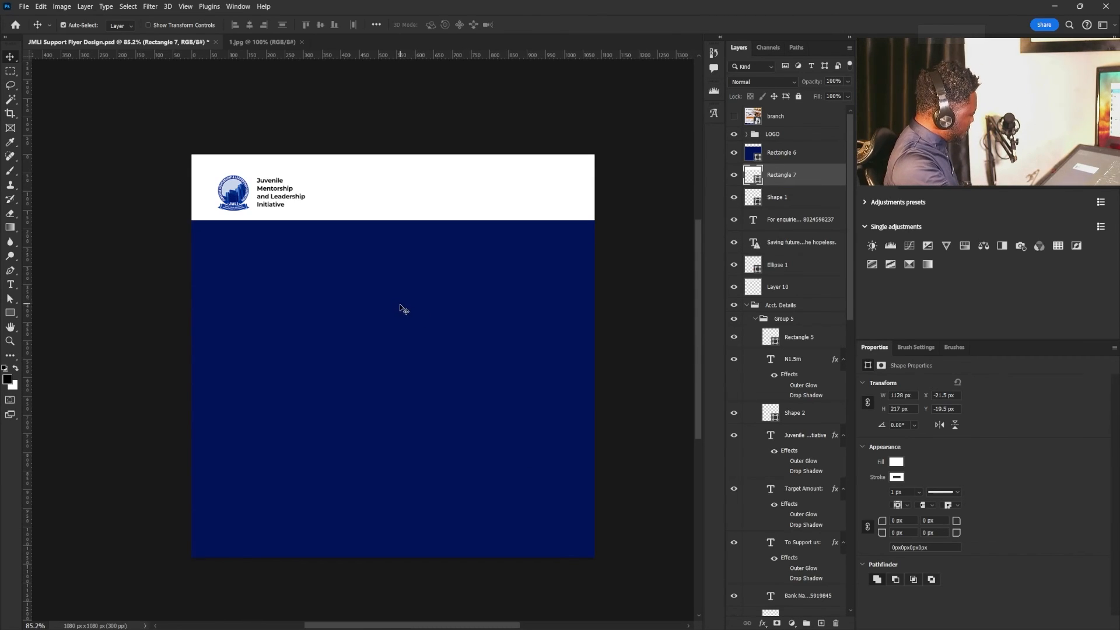
- Narrow the white header rectangle to about 274 px wide so it frames only the logo and its text
key("ctrl+t")
left_click_drag(604, 187, 310, 188)
left_click_drag(206, 187, 209, 188)
left_click_drag(310, 188, 307, 186)
key("Return")
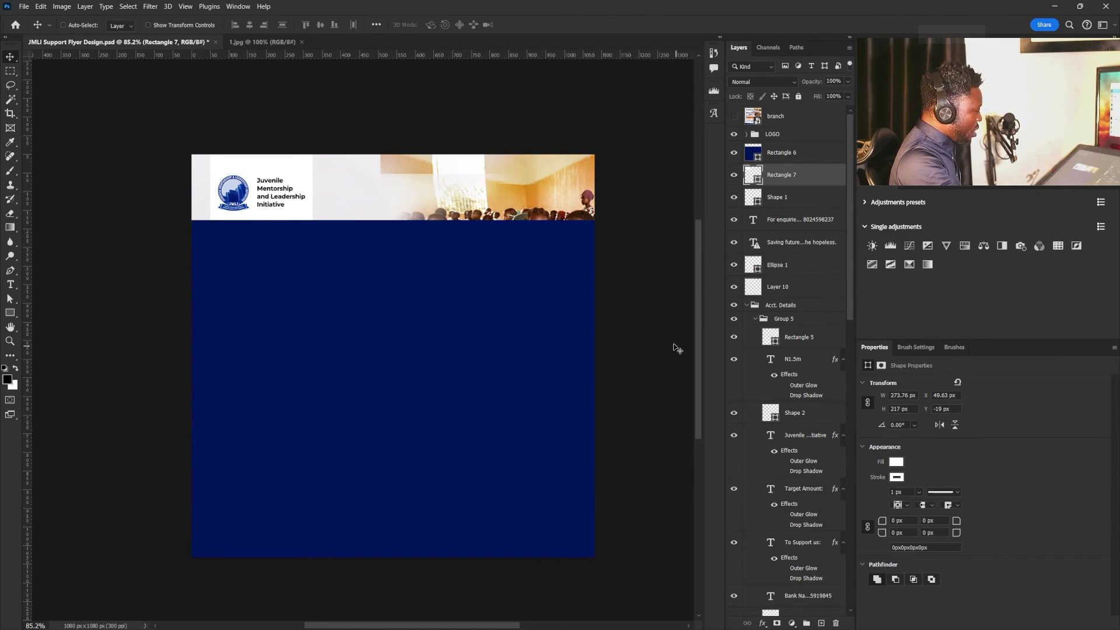
- Reduce the white logo rectangle's height to about 135 px and round its corners to 23 px
key("ctrl+t")
left_click_drag(262, 147, 262, 164)
left_click_drag(265, 226, 281, 188)
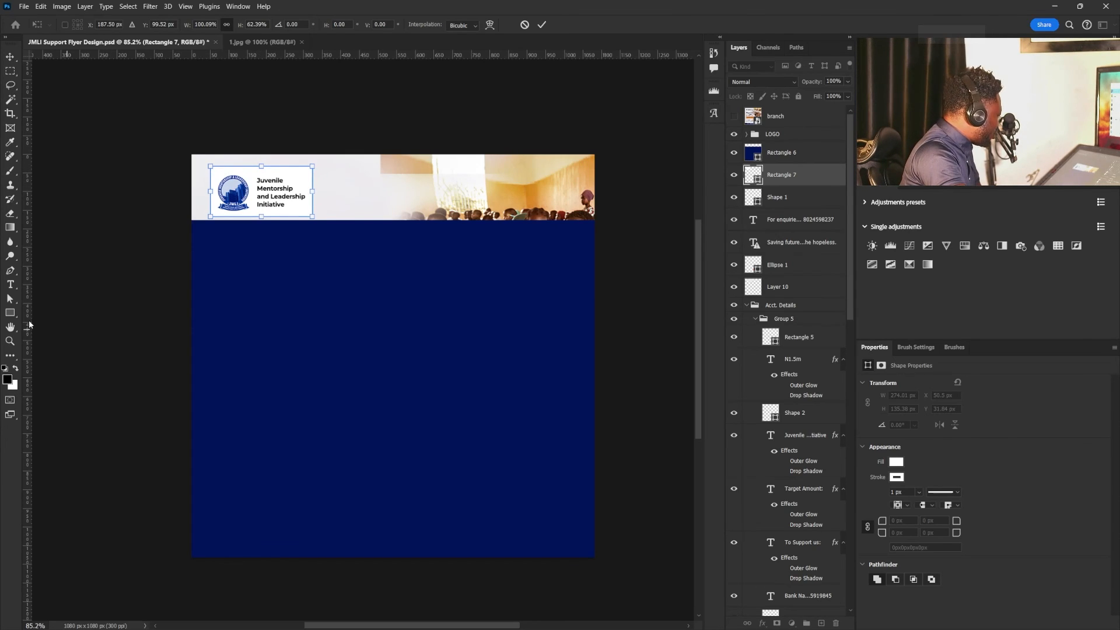
left_click(10, 313)
left_click_drag(221, 177, 219, 176)
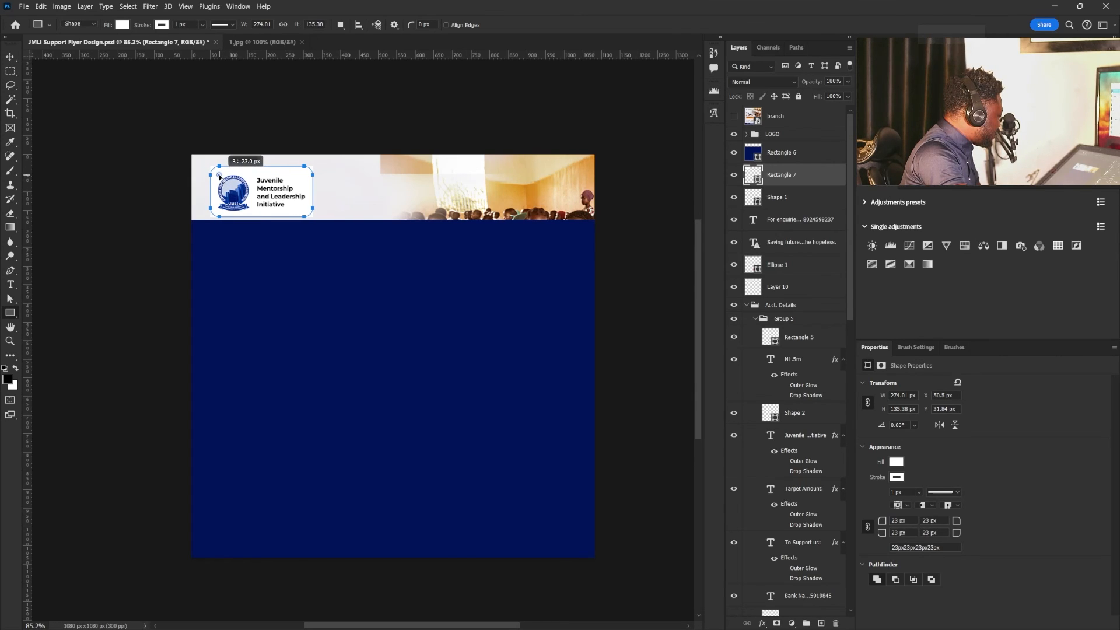
key("v")
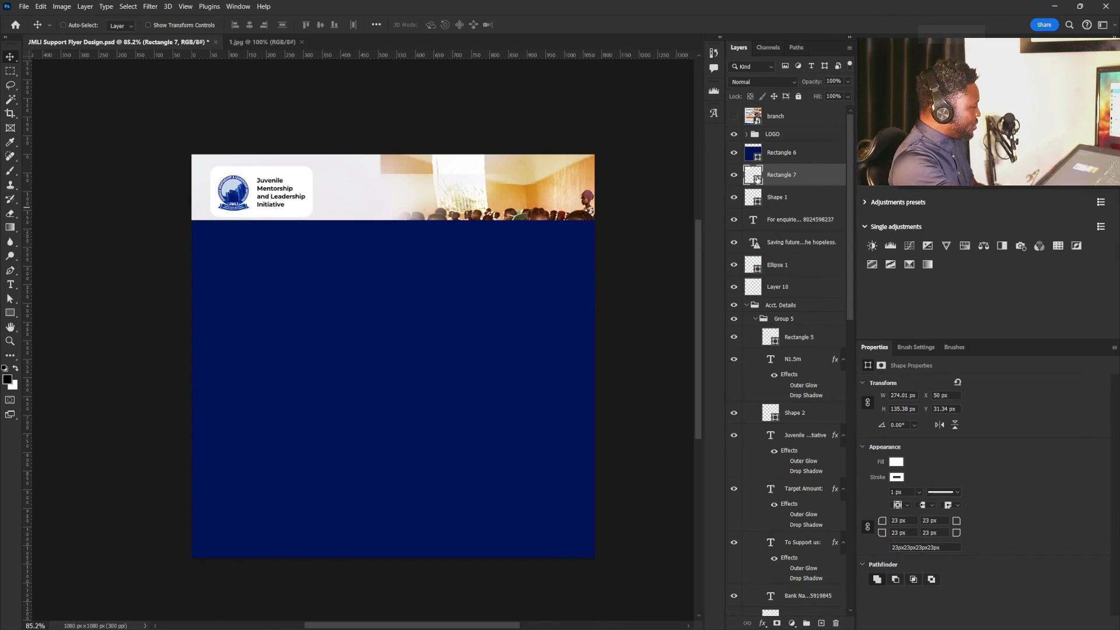
- Extend the rounded white rectangle upward beyond the canvas edge, to about 203 px high
key("ctrl+t")
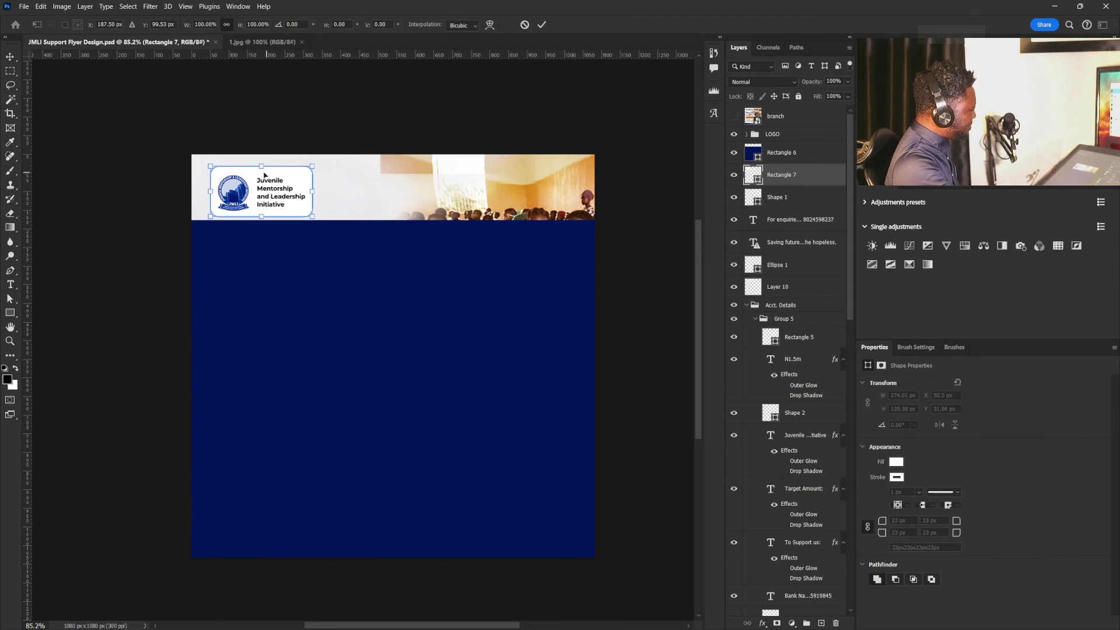
left_click_drag(261, 167, 295, 140)
key("Return")
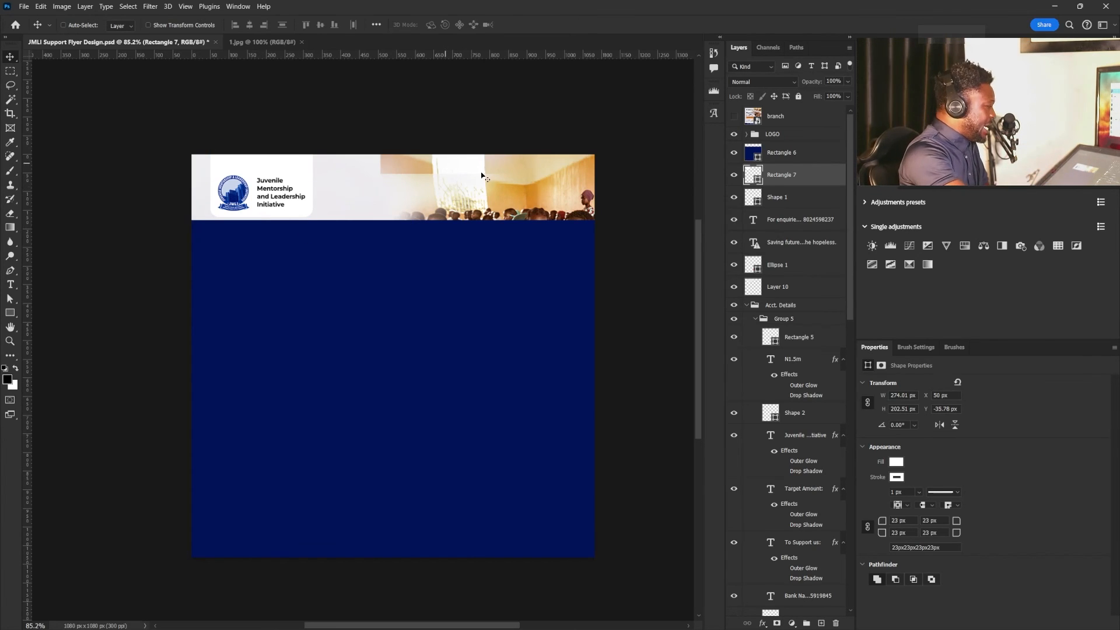
- Place the dark blue rectangle's layer below Shape 1 and position its upper edge level with the white logo panel's lower edge
left_click(815, 159)
left_click_drag(416, 394, 409, 296)
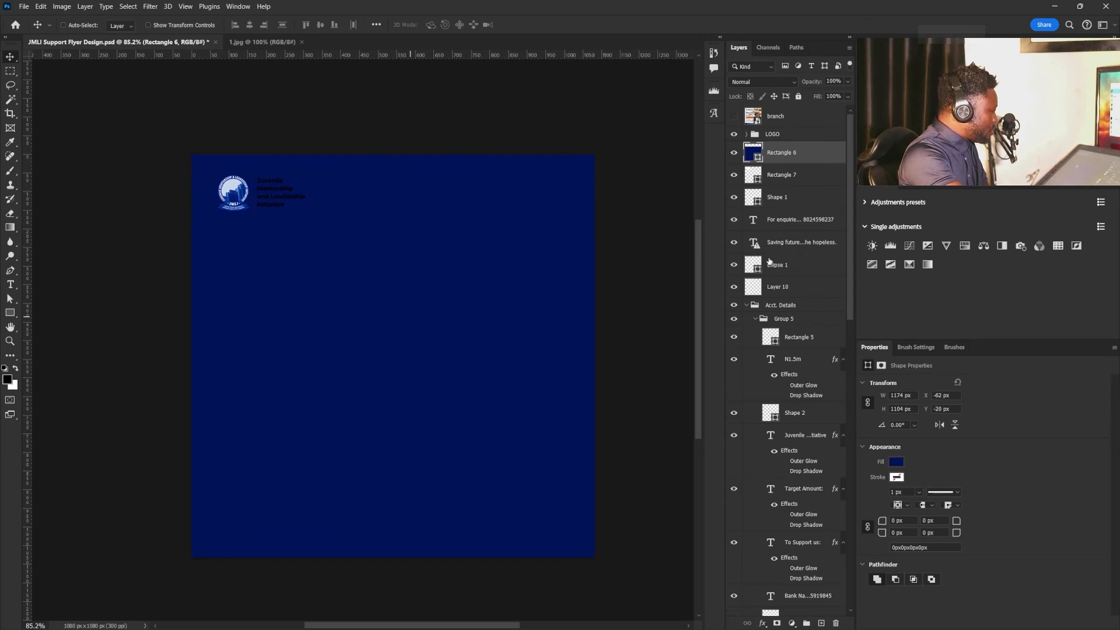
left_click_drag(794, 172, 799, 201)
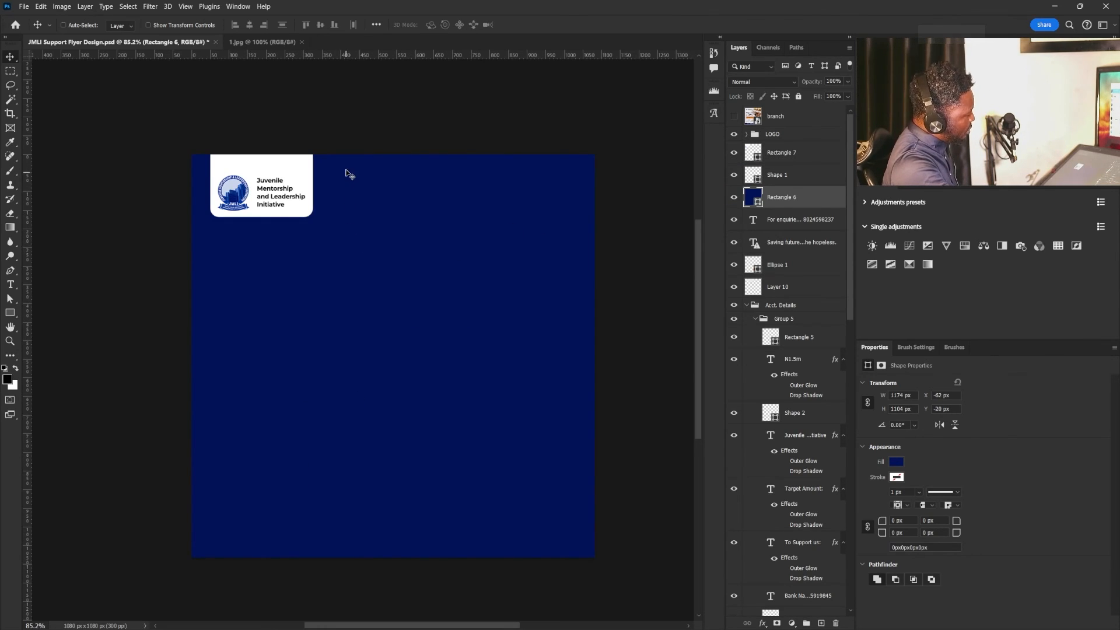
left_click_drag(344, 186, 342, 232)
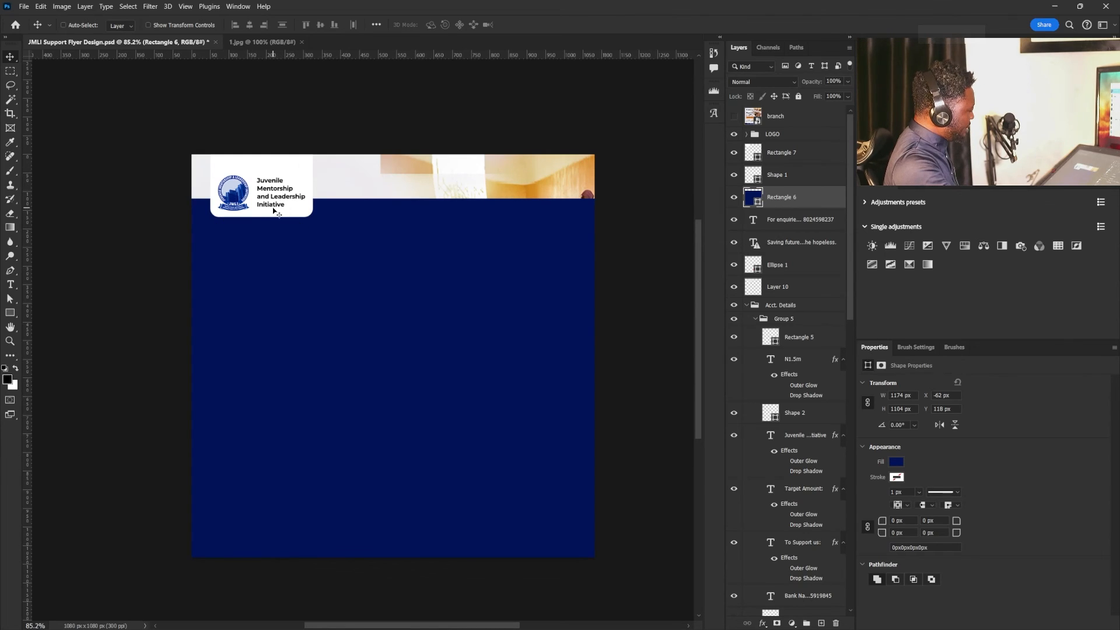
left_click_drag(357, 206, 355, 227)
left_click(777, 273)
key("ctrl+t")
key("Escape")
- Widen the white logo rectangle to about 1723 px so it spans the full width of the header
left_click(773, 156)
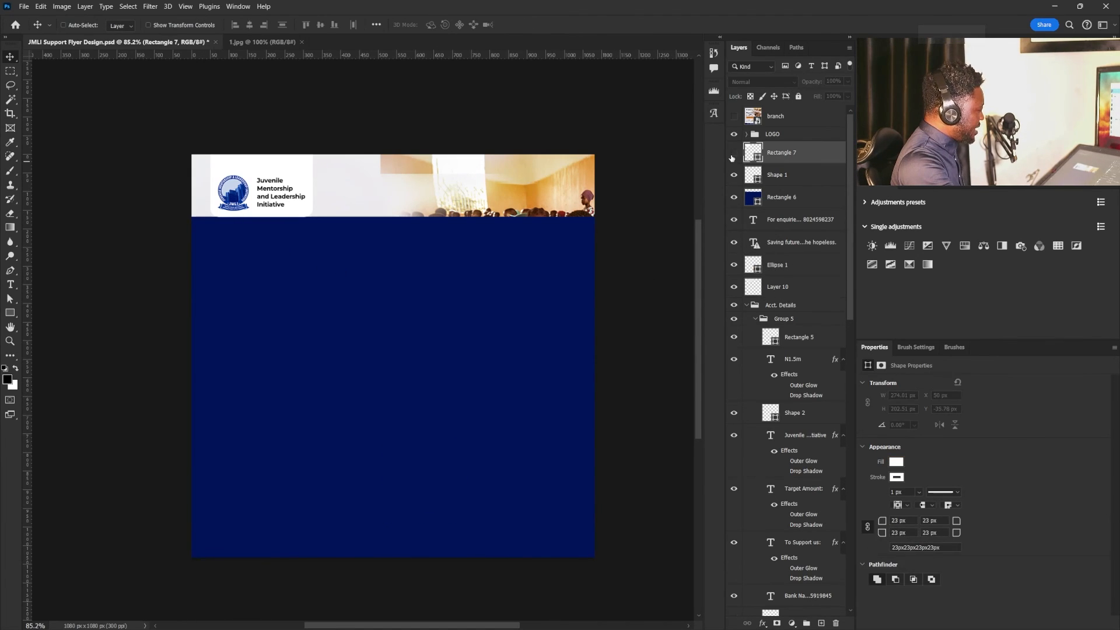
key("ctrl+t")
left_click_drag(312, 178, 690, 179)
key("Return")
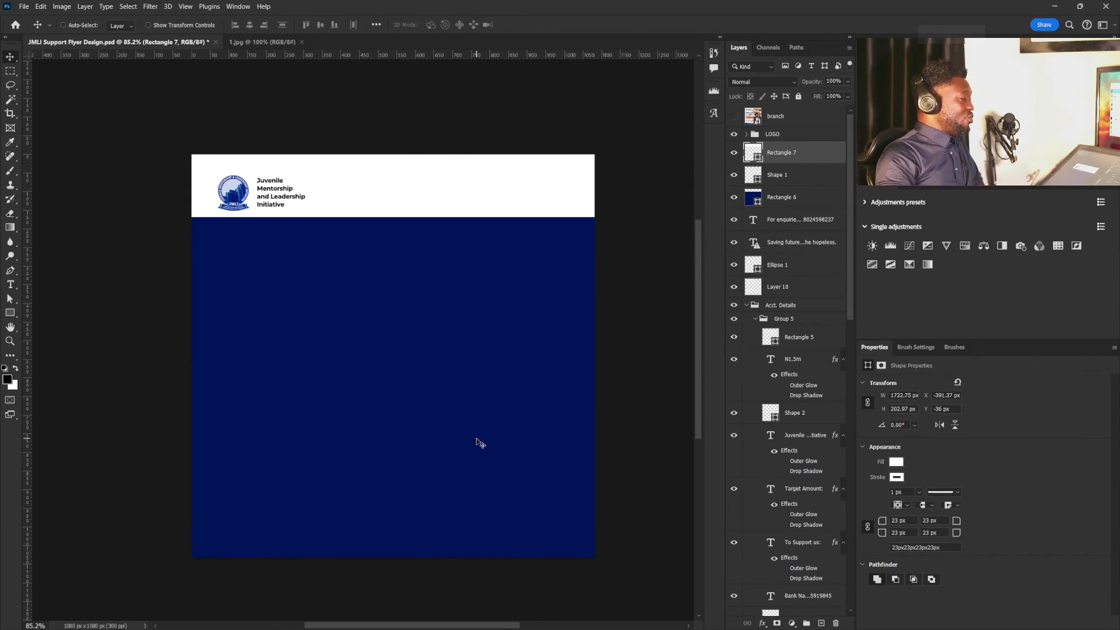